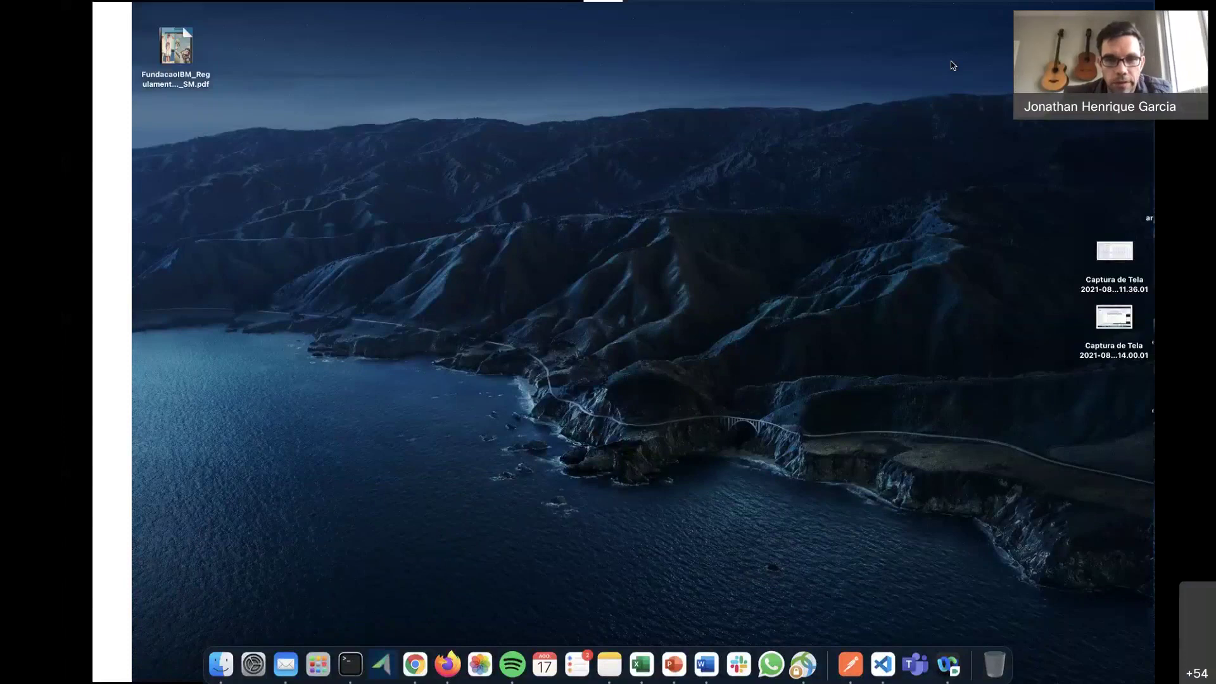
Switch to Google Chrome, bring up the CFPB complaint search page and highlight its "Consumer Complaint Database" heading
key(ctrl+Up)
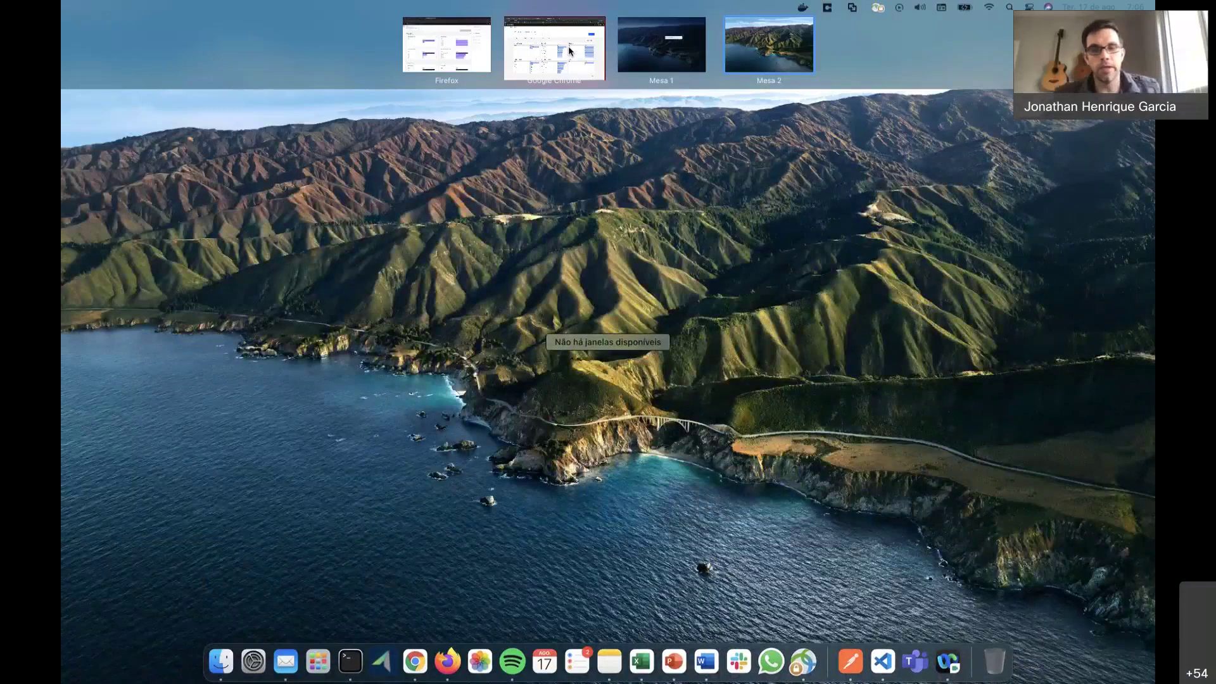
click(572, 52)
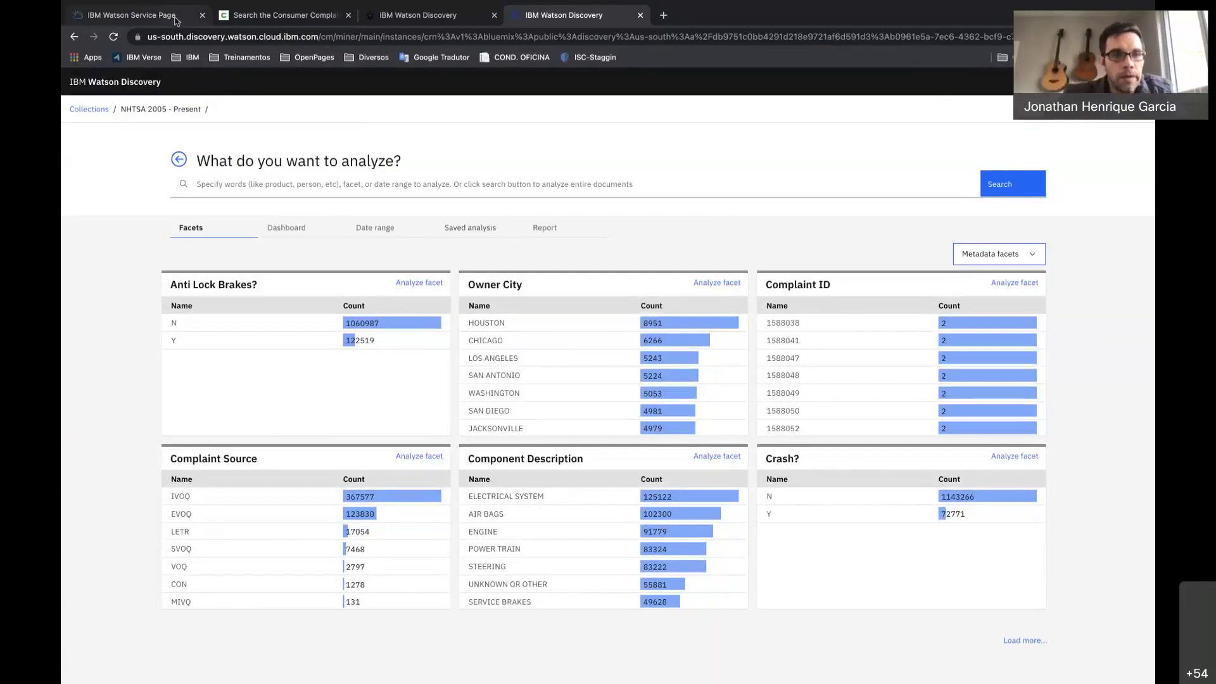
click(277, 19)
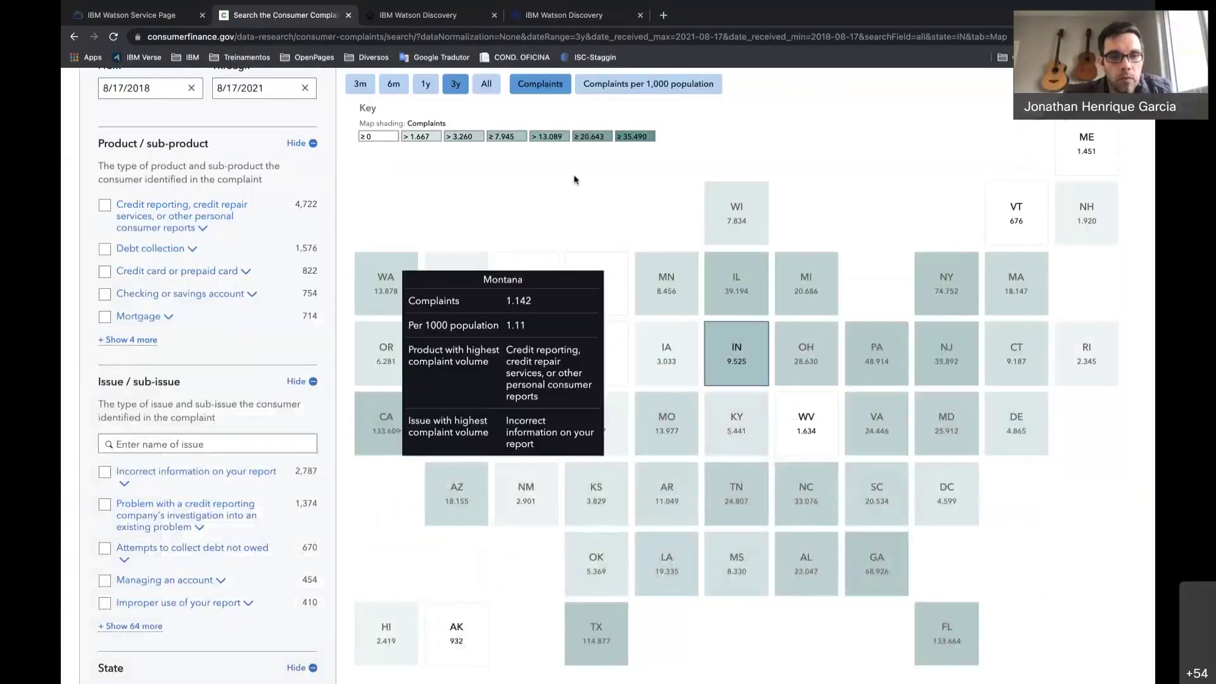
scroll(444, 355, up, 3)
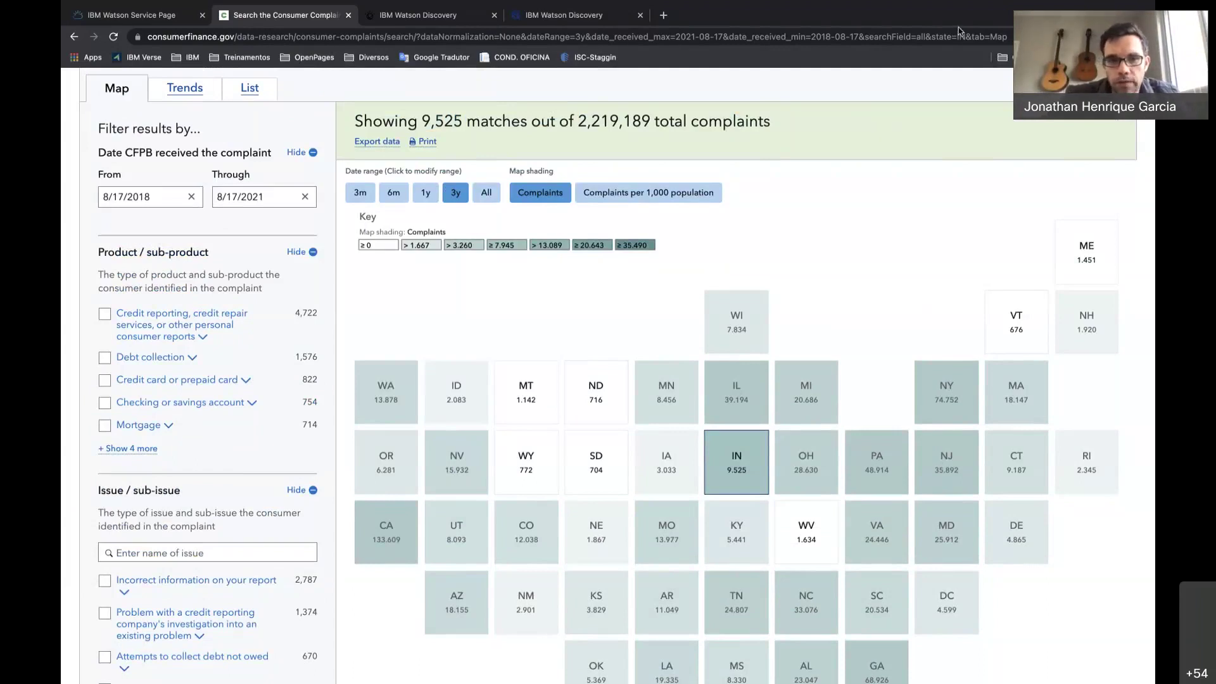
scroll(841, 152, up, 6)
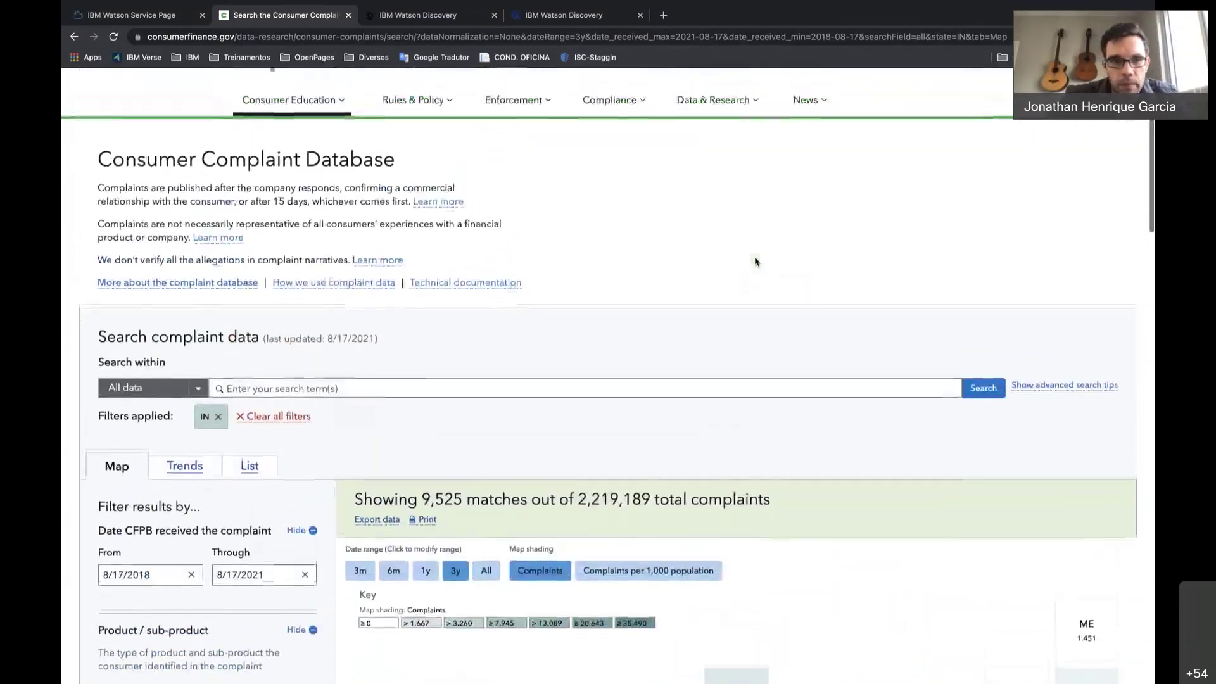
scroll(754, 261, up, 2)
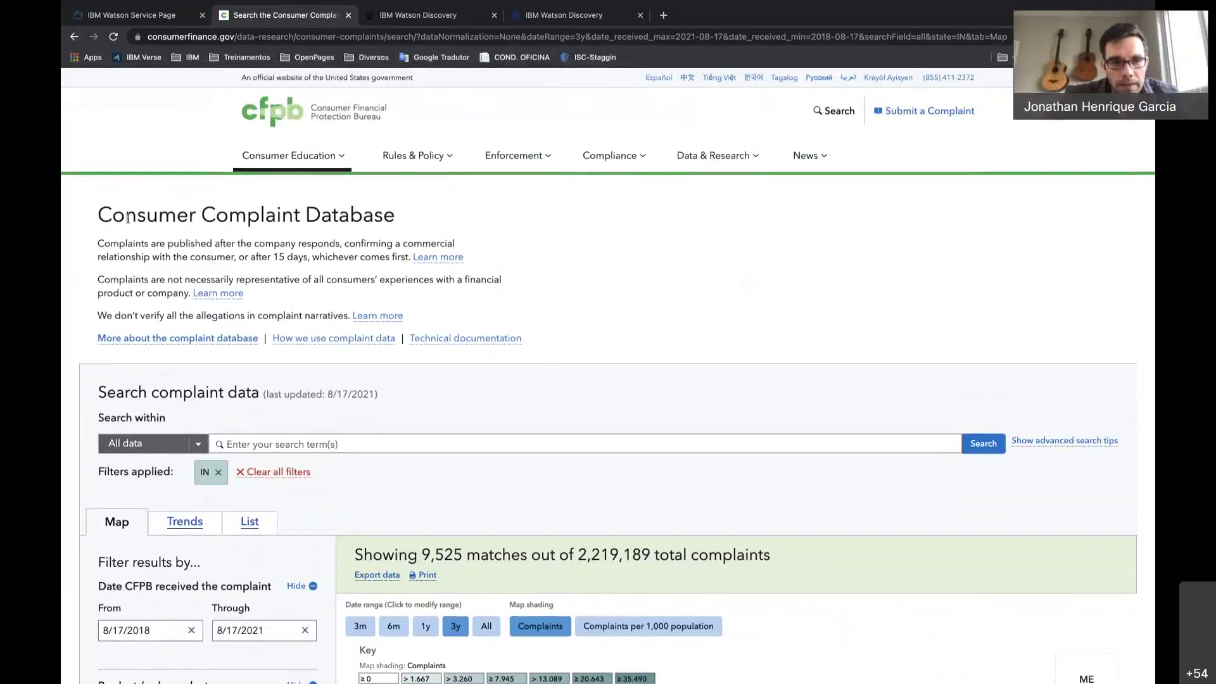
drag(96, 215, 393, 205)
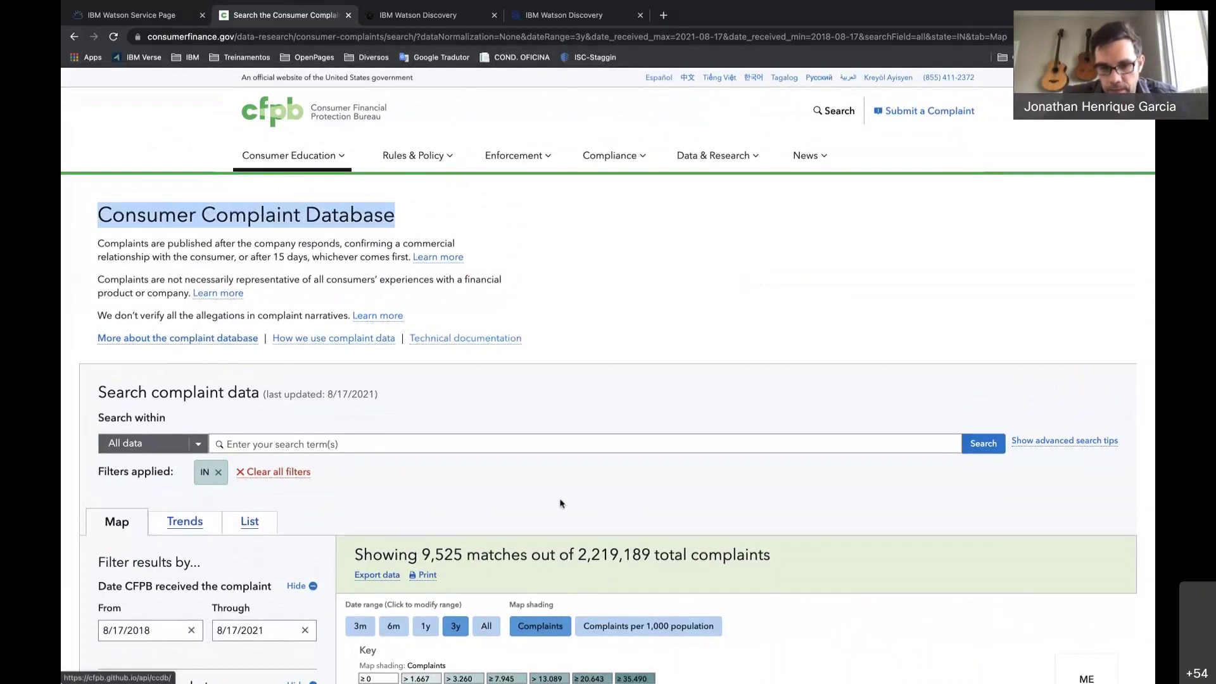
Examine the state complaint map and its filters, including the complaint details for Montana
scroll(561, 503, down, 3)
scroll(562, 503, down, 6)
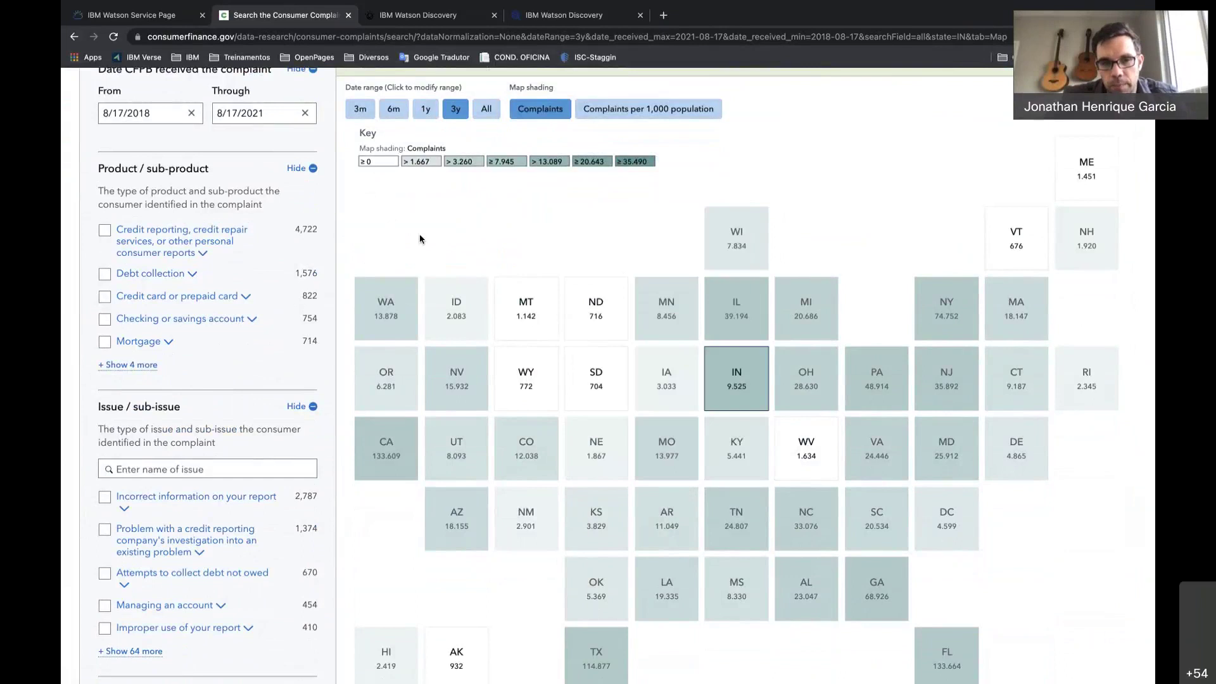
scroll(419, 239, up, 1)
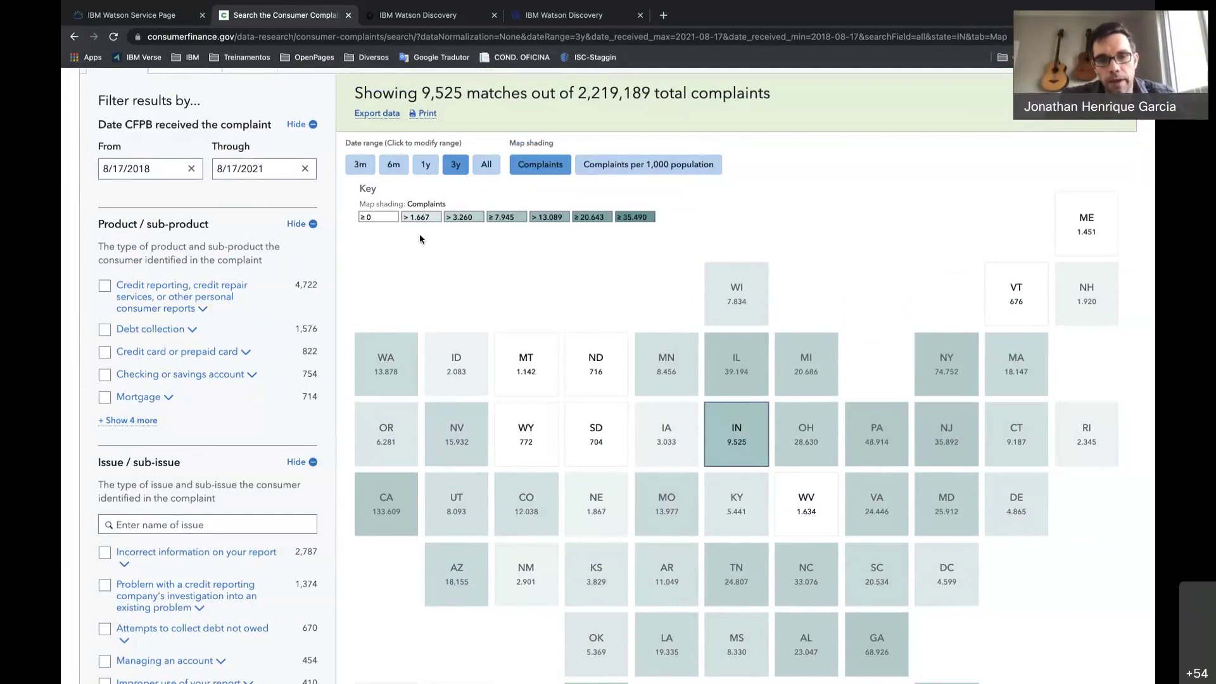
mouse_move(506, 345)
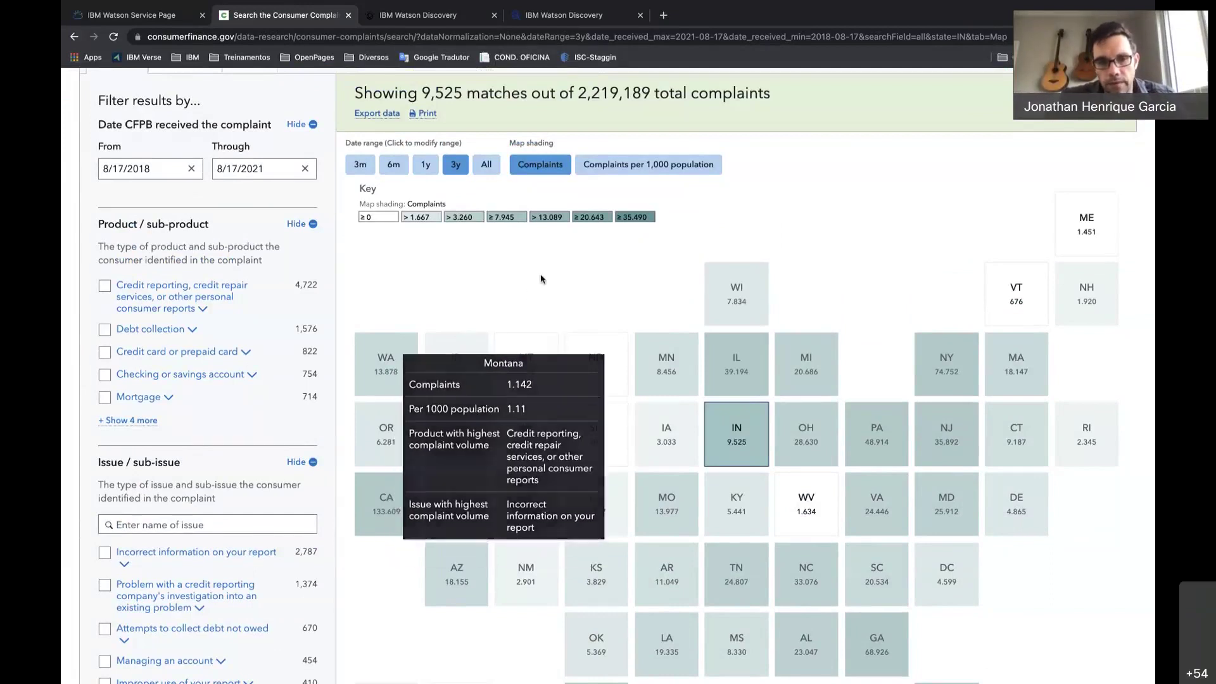
scroll(540, 279, up, 7)
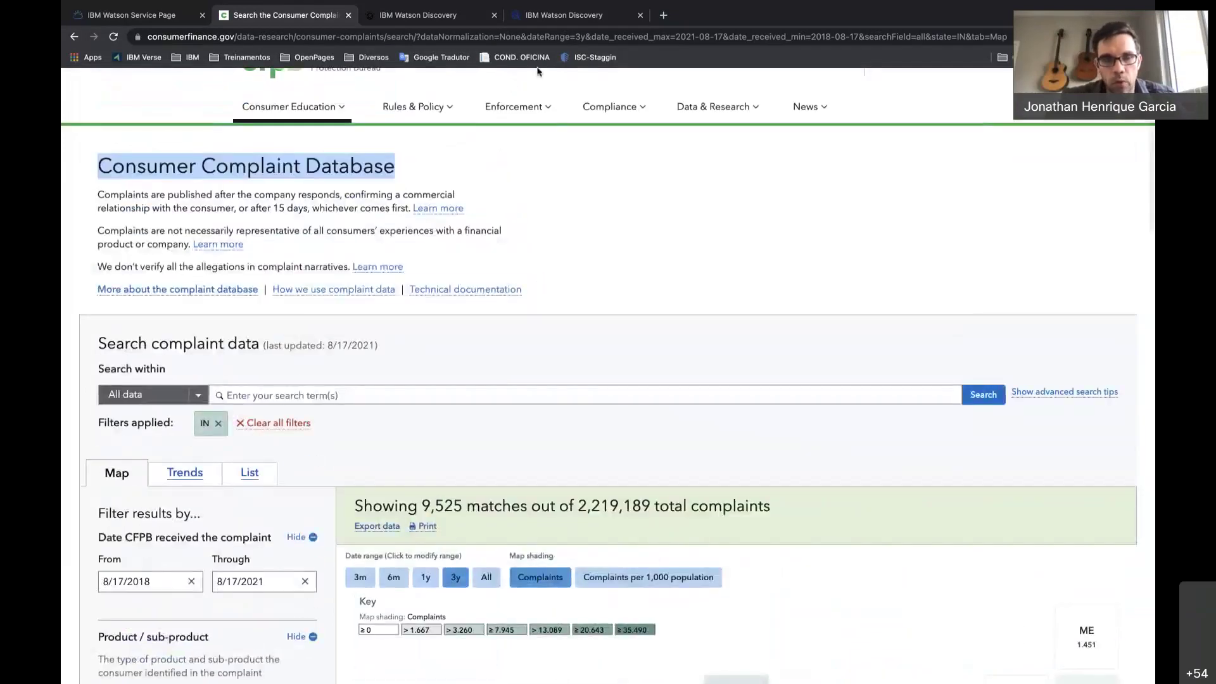
Return to Watson Discovery and show the management page of the NHTSA 2005 - Present collection
click(525, 23)
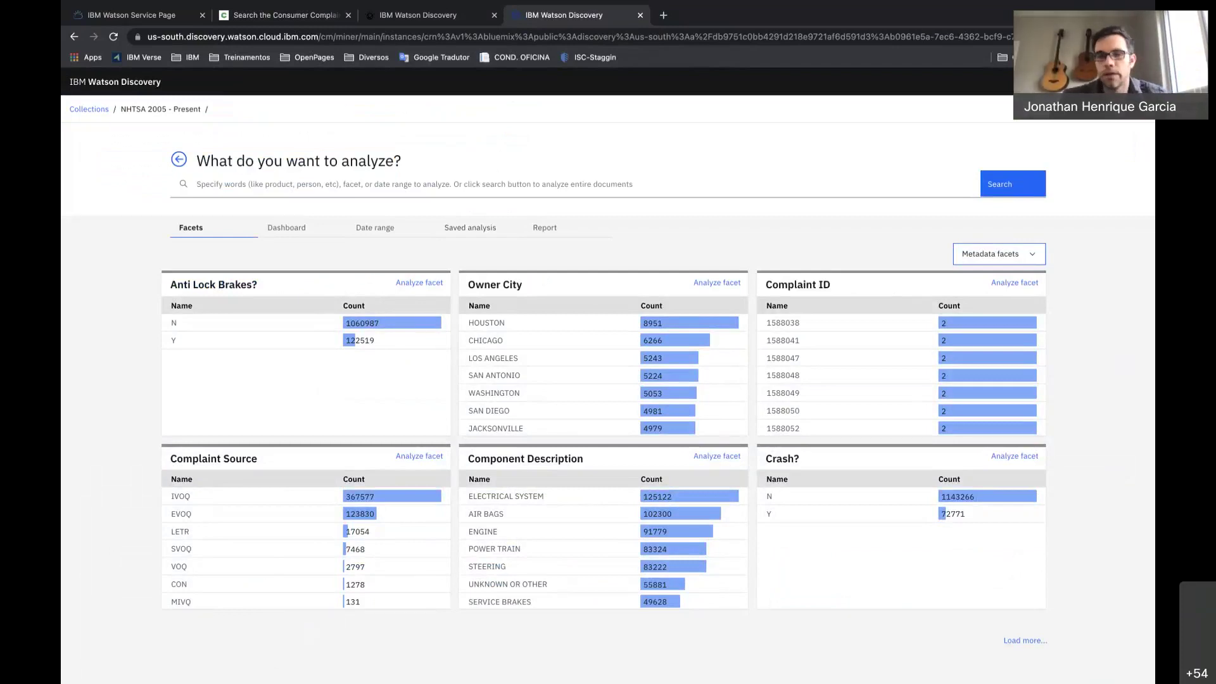
click(418, 17)
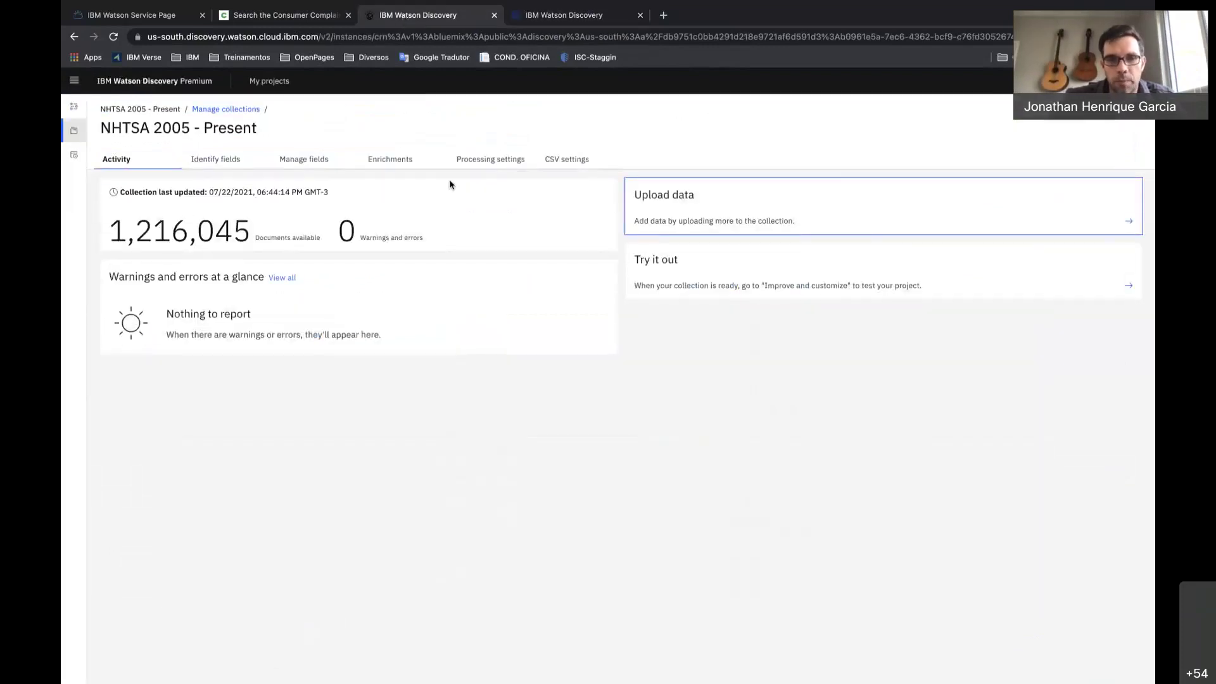
click(689, 218)
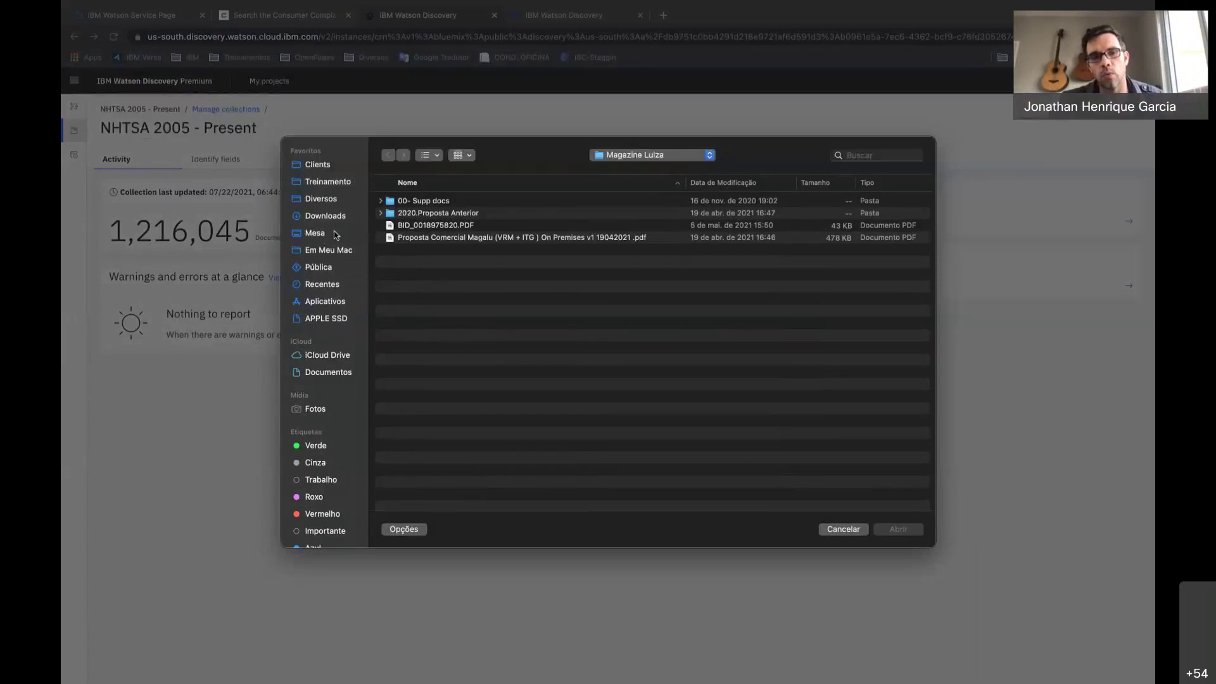
click(335, 234)
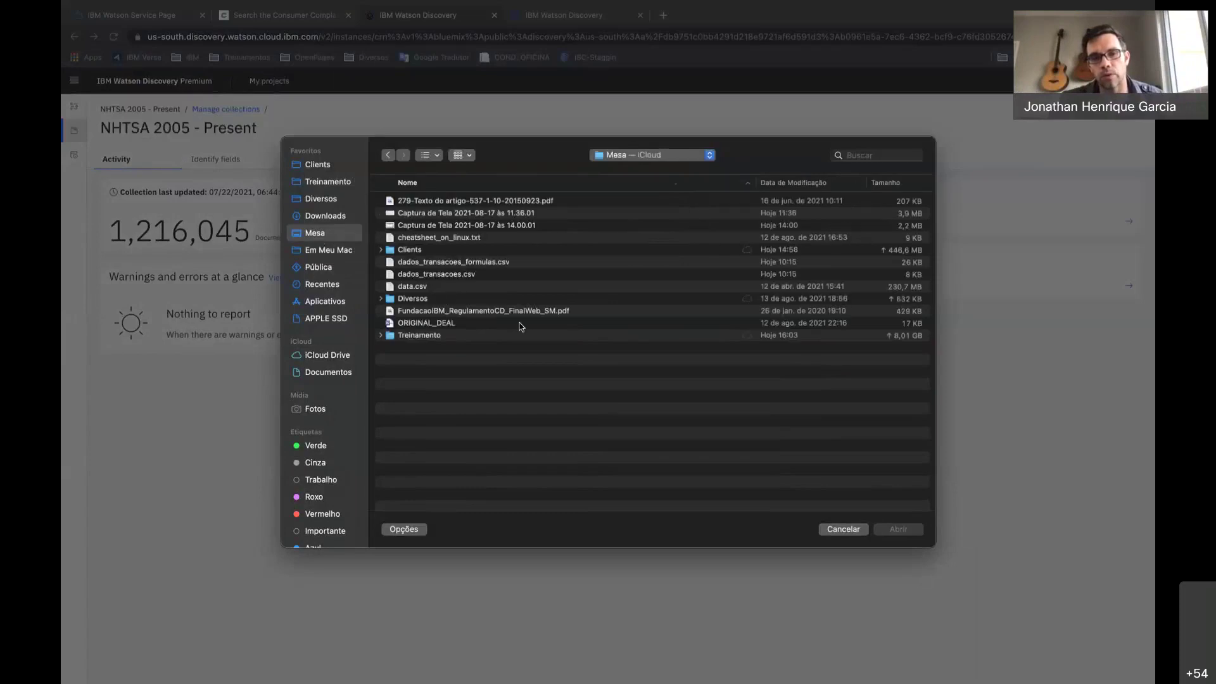
click(442, 291)
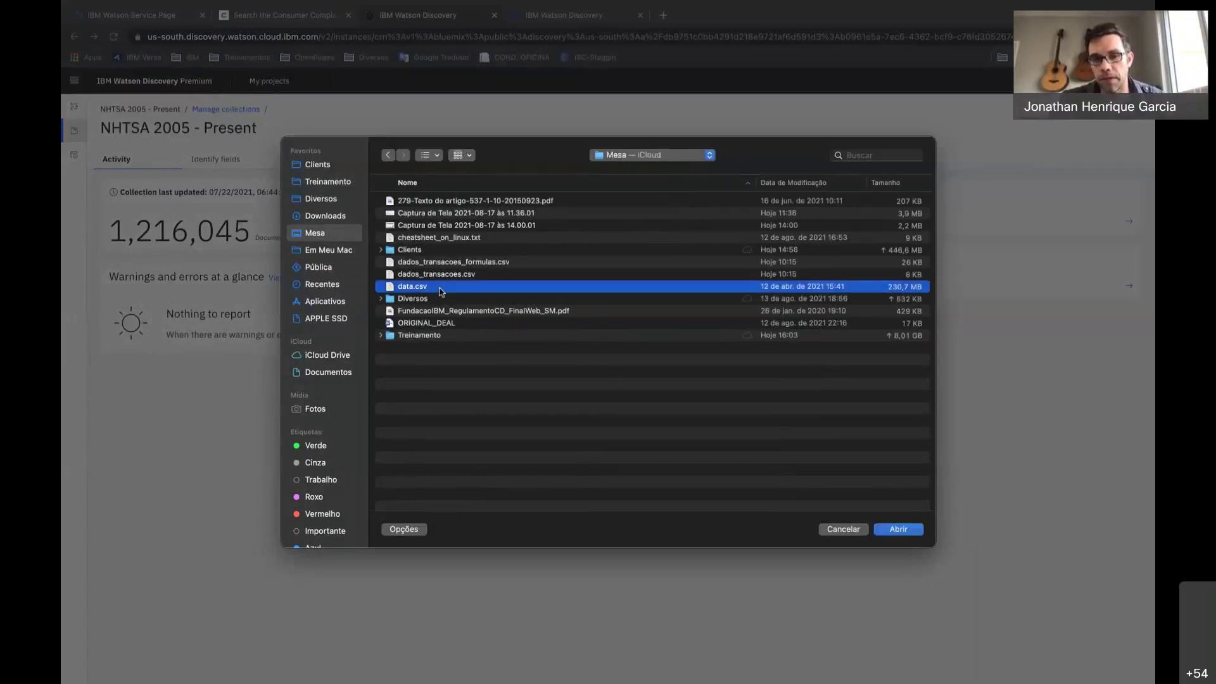
click(846, 529)
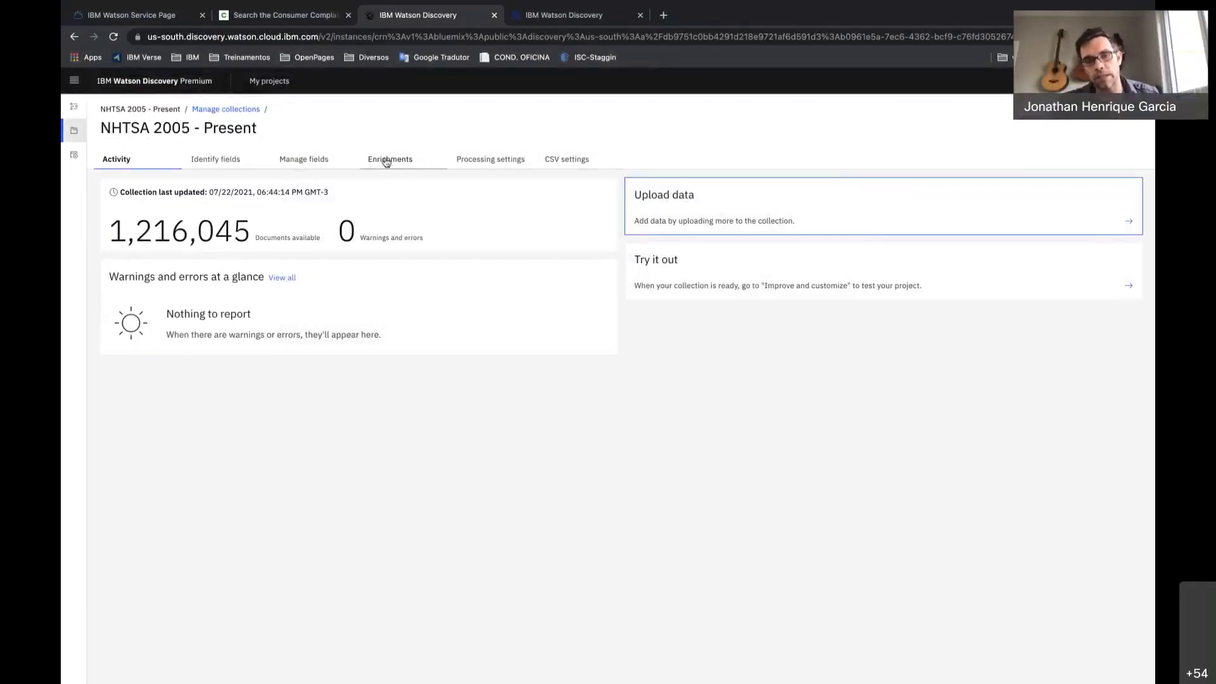
View the collection's Enrichments settings and its Manage fields settings with the fields to index
click(387, 162)
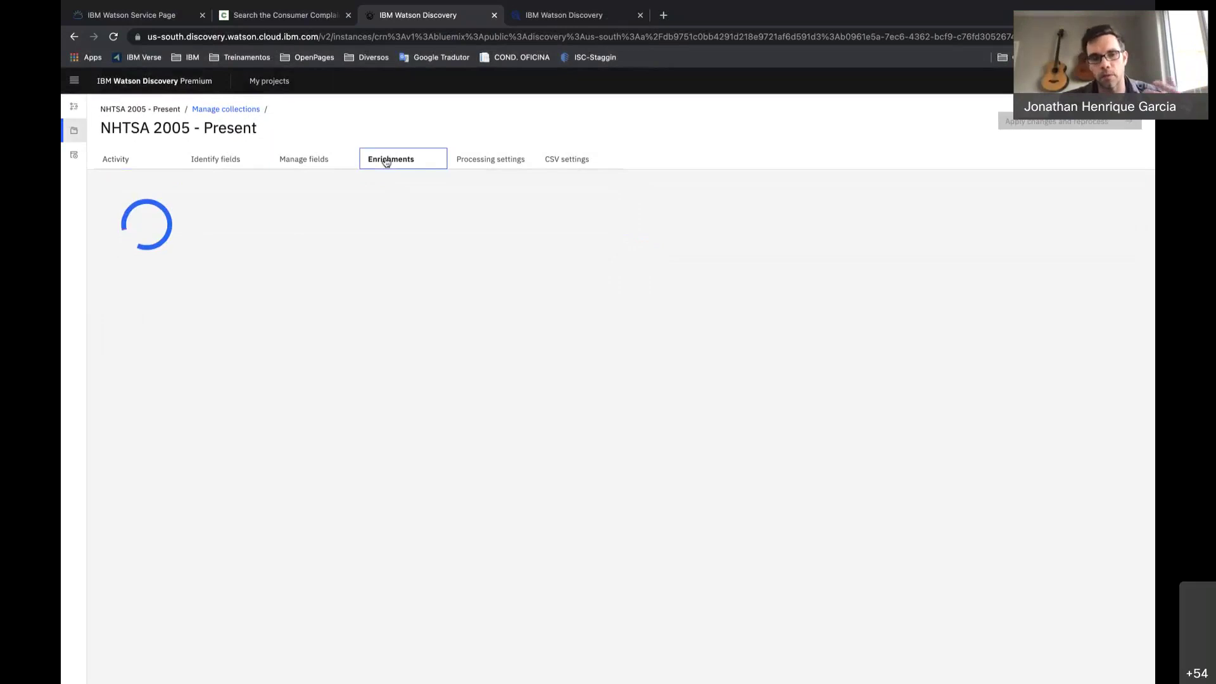
click(300, 157)
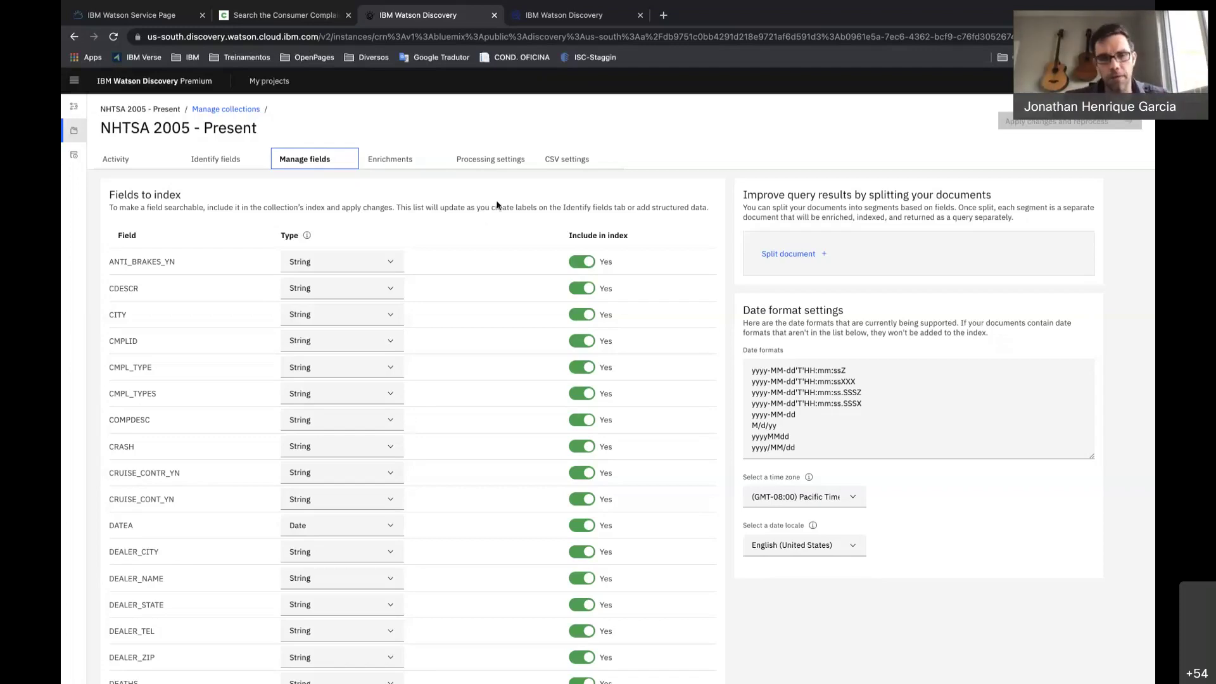
Load more metadata facets in the collection's analysis view and examine lists such as Owner City, Complaint Source and Component Description
click(519, 19)
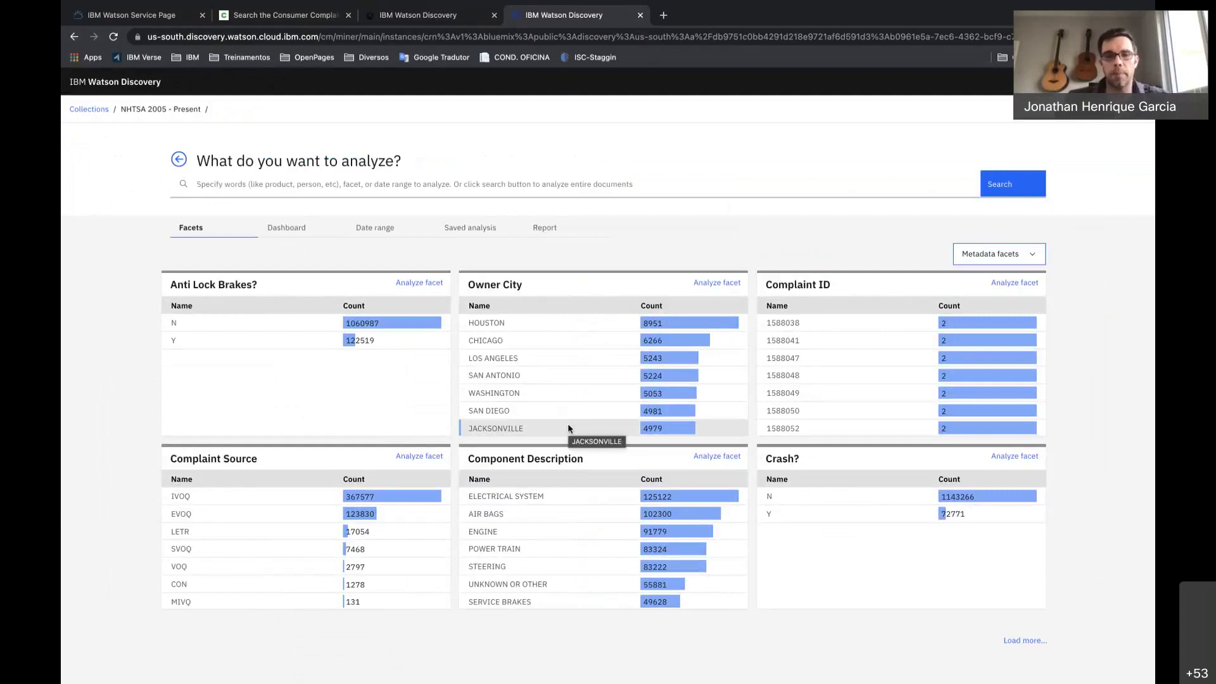
click(1027, 641)
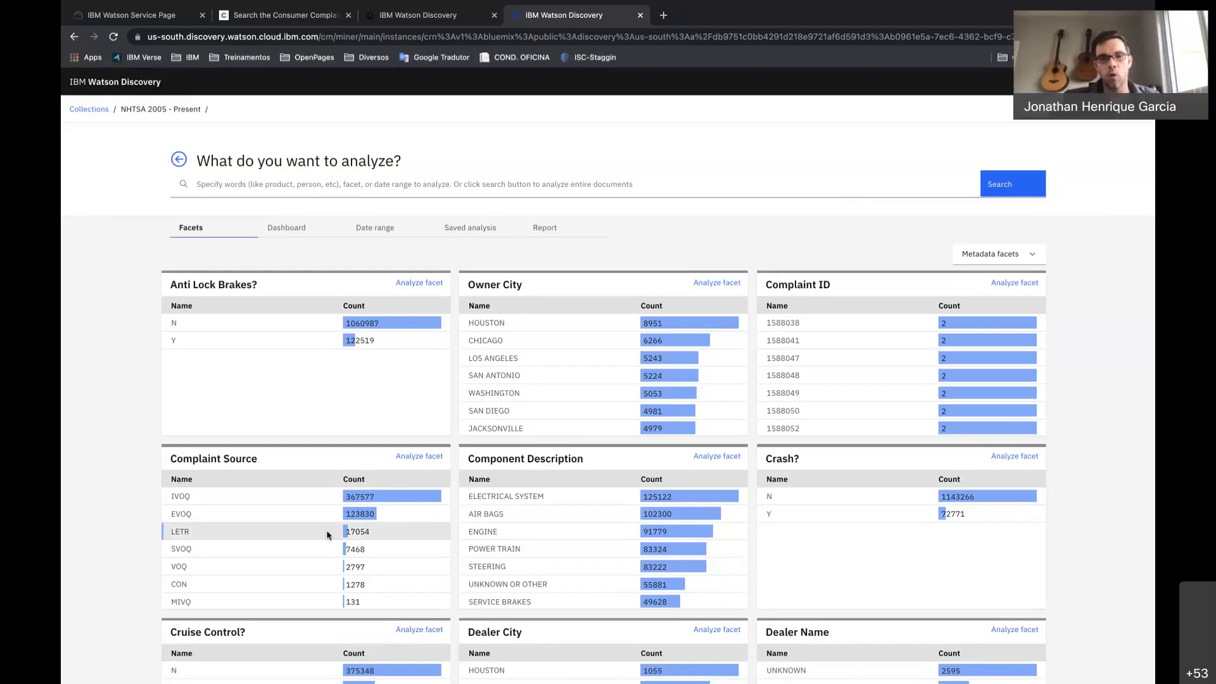
scroll(327, 535, down, 2)
scroll(606, 465, down, 1)
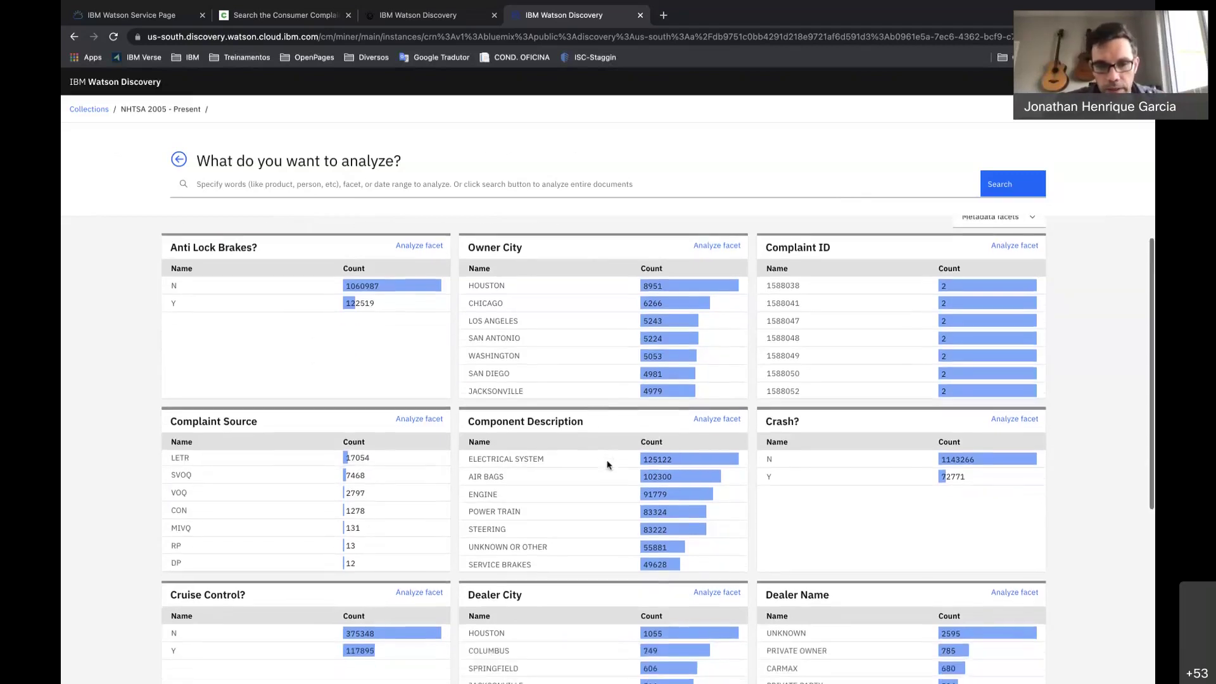
scroll(607, 465, down, 2)
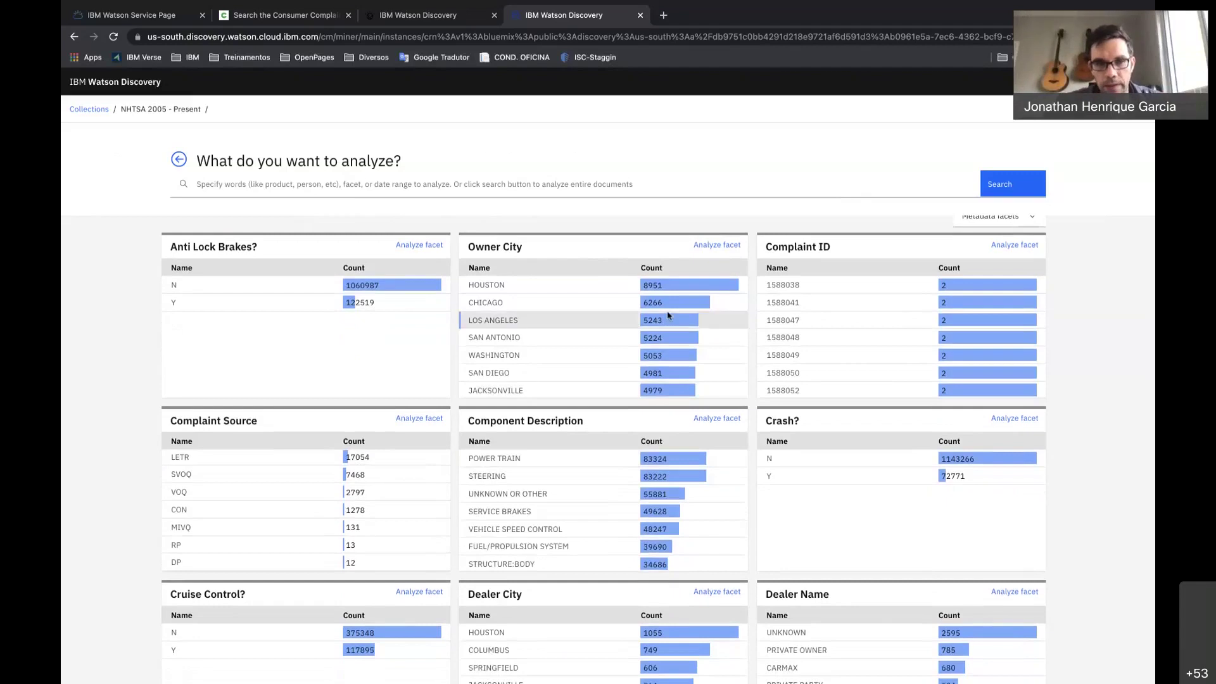
scroll(669, 315, down, 1)
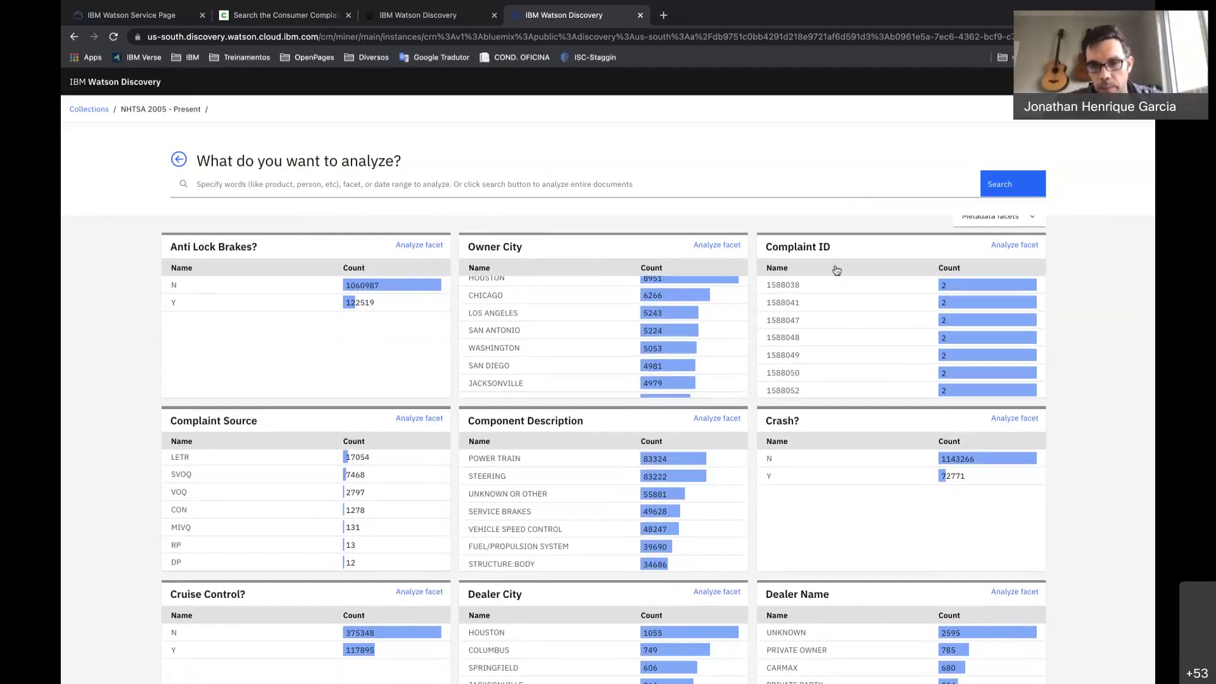
scroll(530, 503, down, 1)
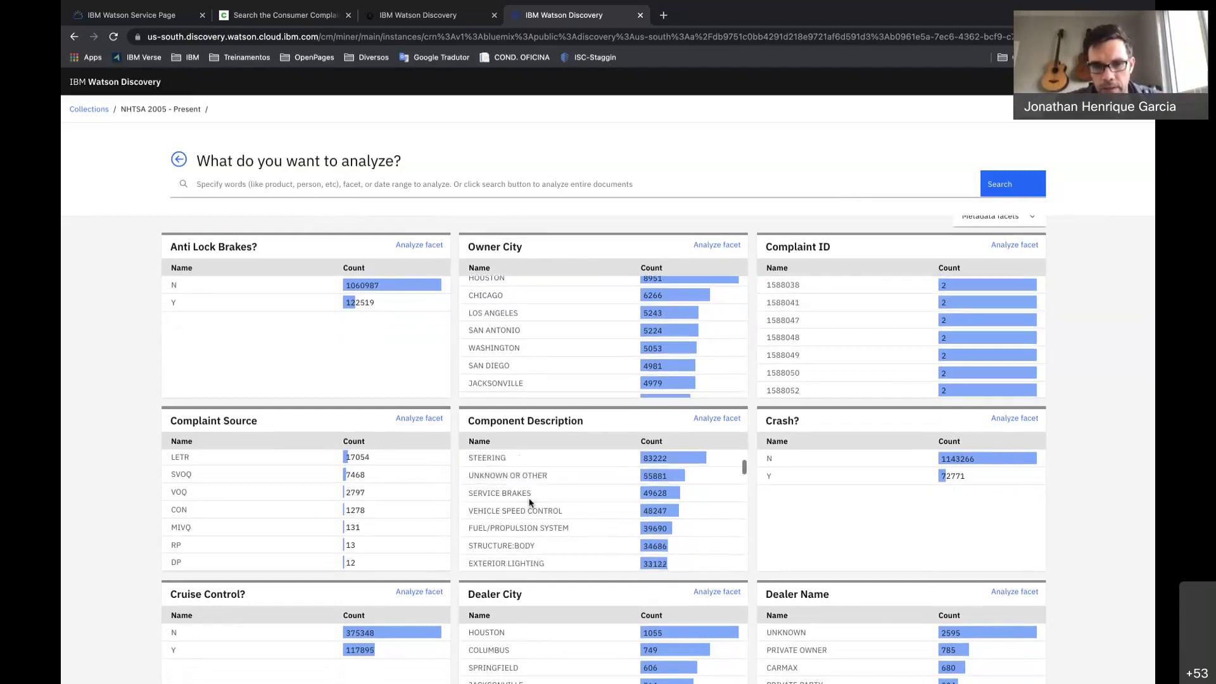
scroll(499, 520, up, 2)
scroll(498, 494, up, 3)
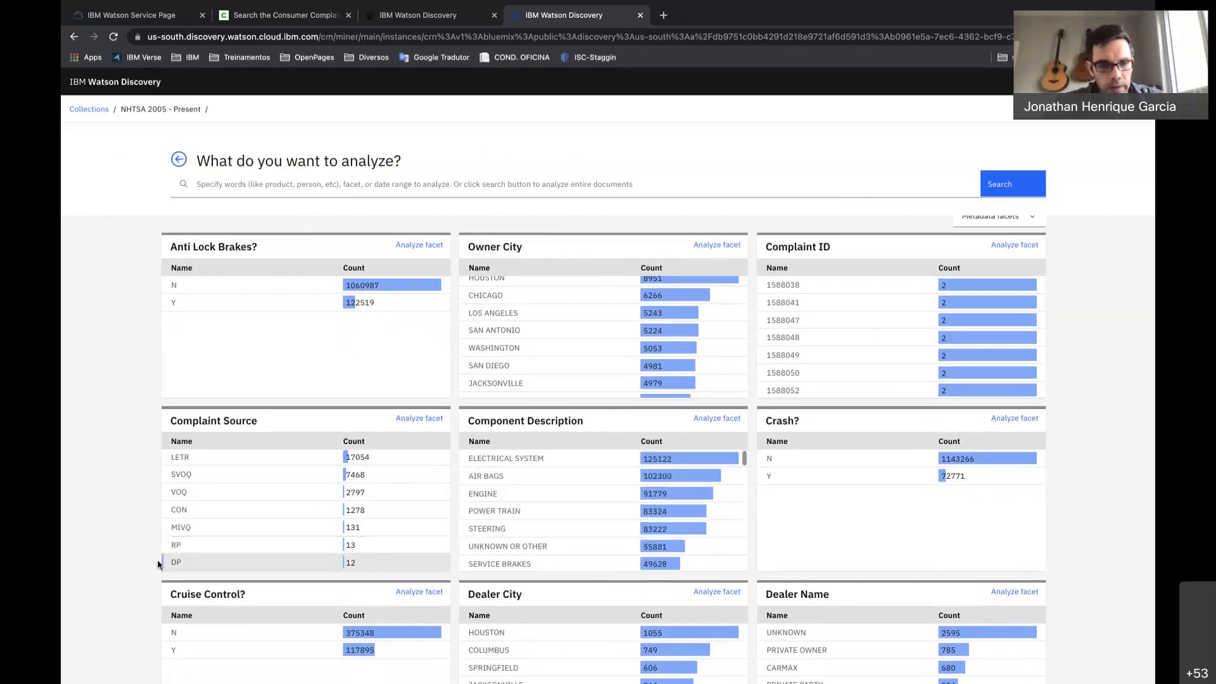
scroll(243, 477, down, 3)
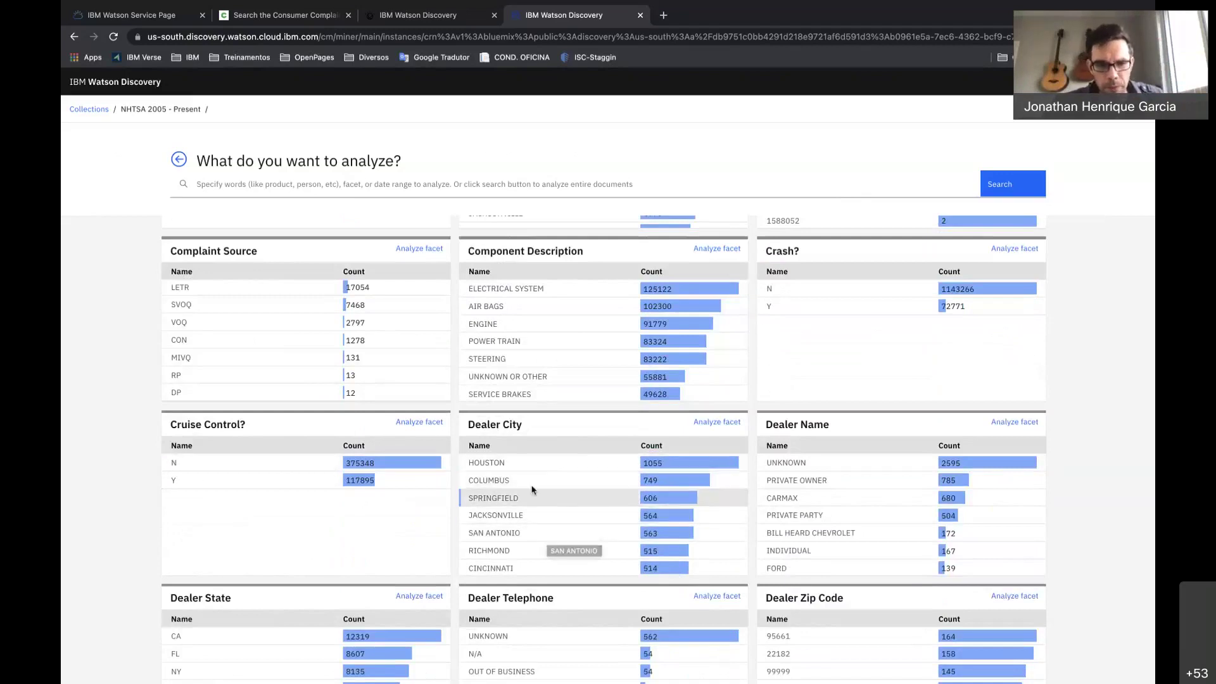
scroll(755, 470, up, 2)
scroll(755, 471, up, 3)
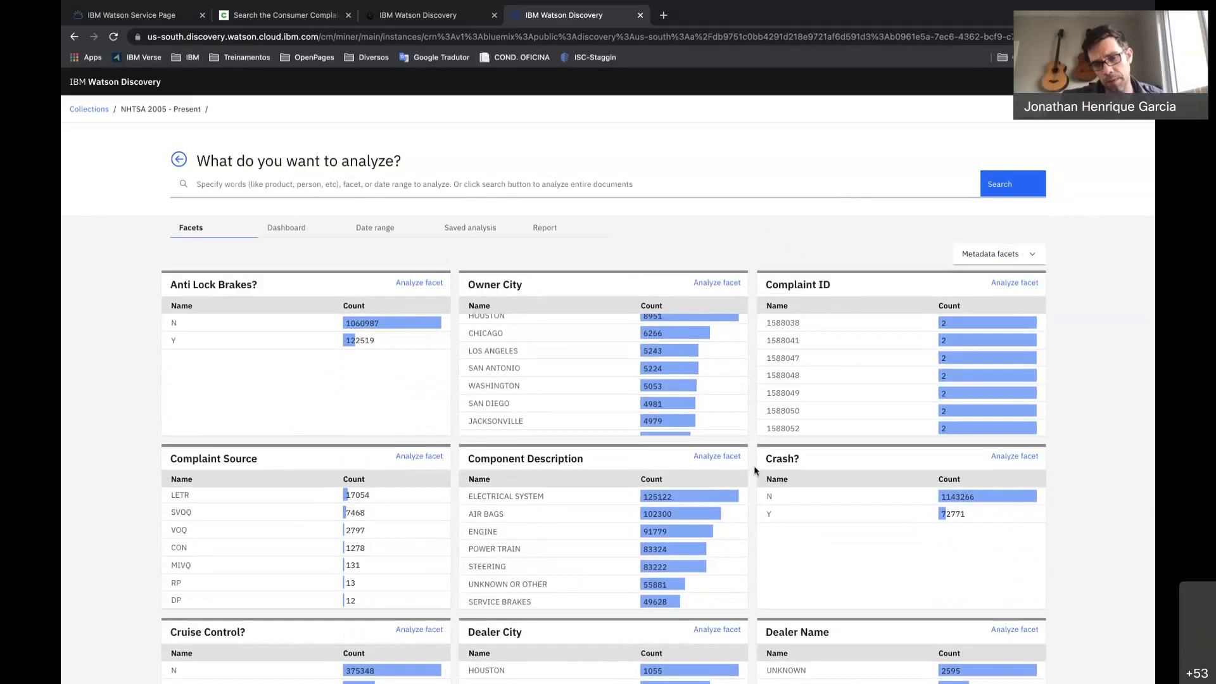
Switch the analysis view from metadata facets to Facets and load more of the part-of-speech lists
click(1028, 256)
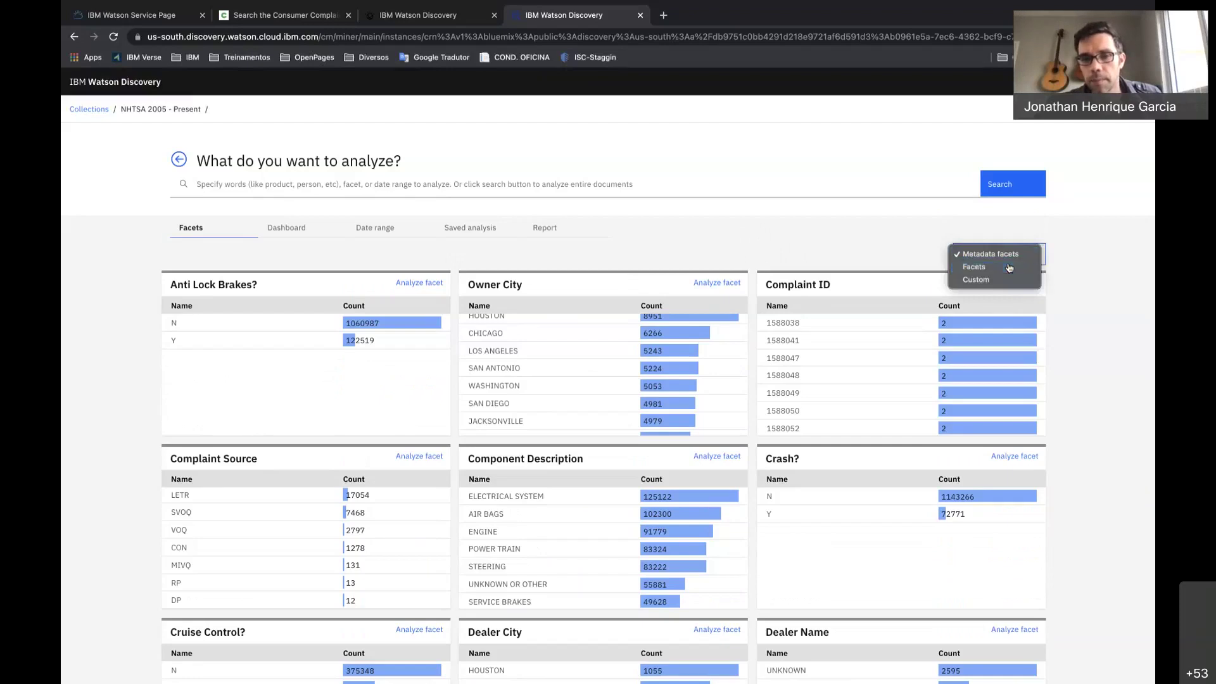
click(1008, 267)
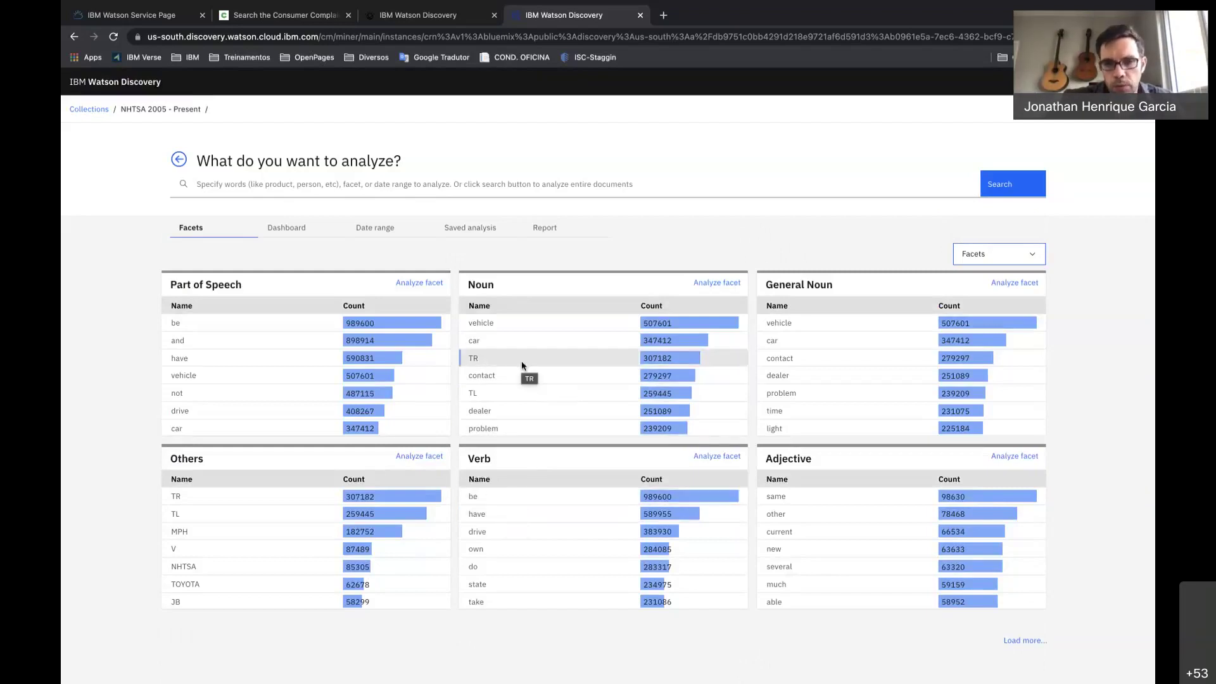
click(1022, 641)
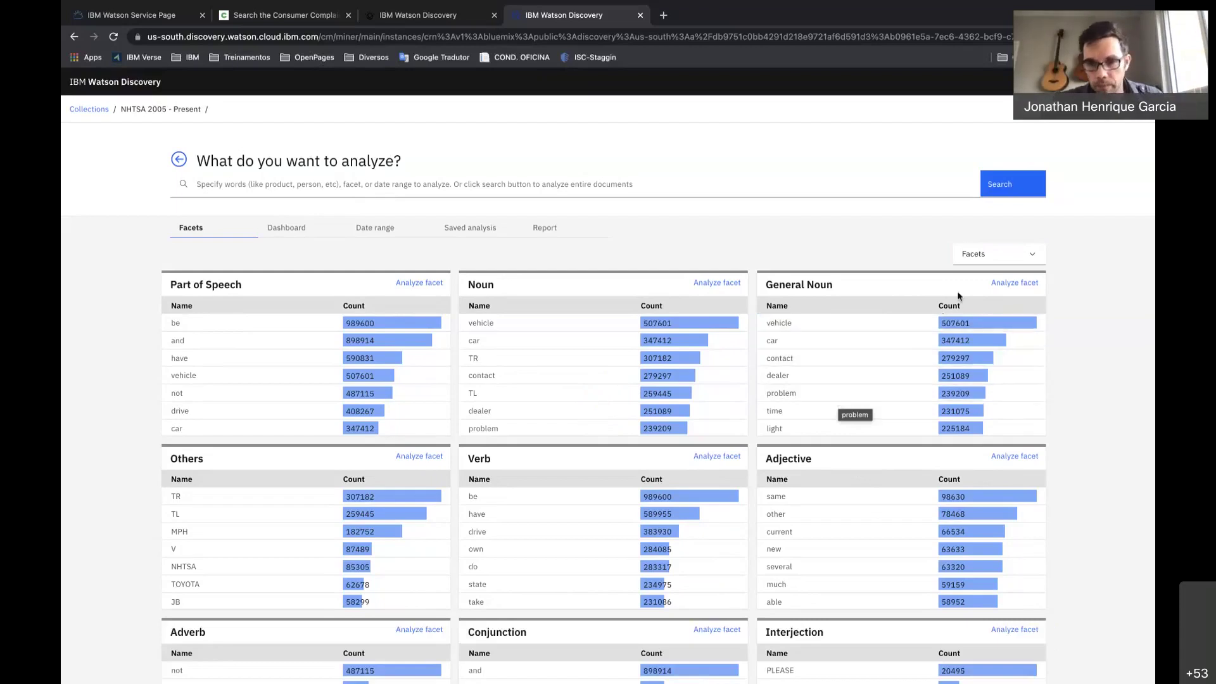
Switch the analysis view to Custom facets and review the facets selected for it, leaving the selection dialog without saving
click(990, 251)
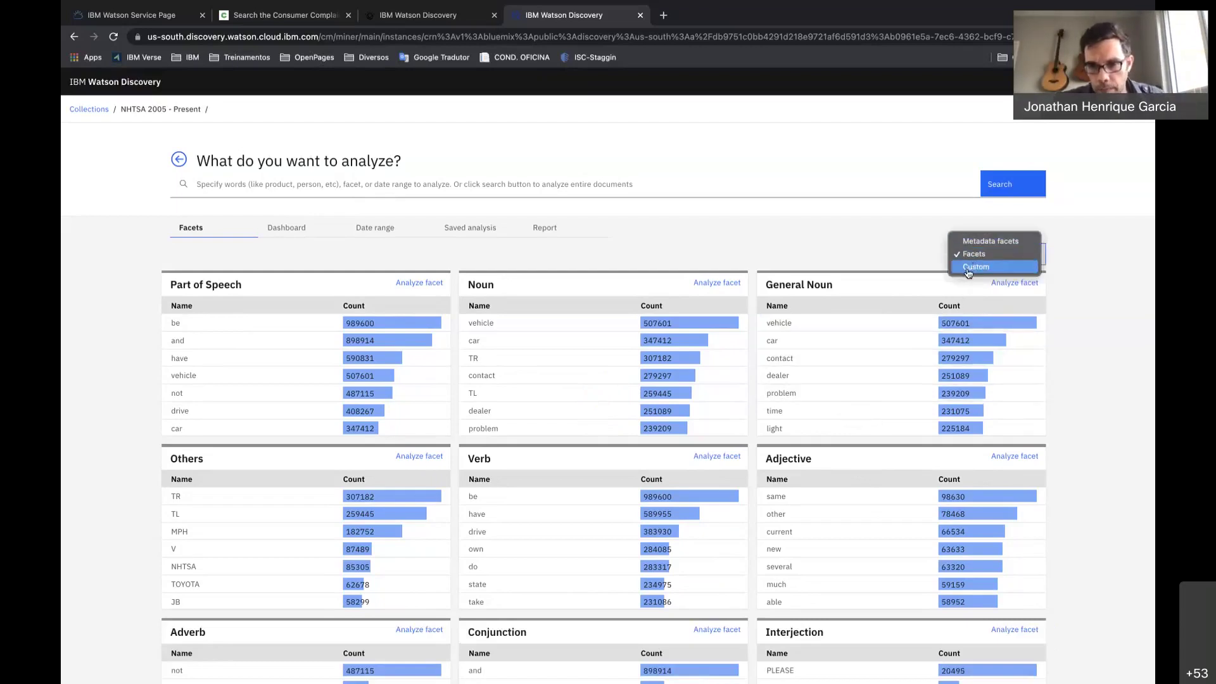
click(968, 268)
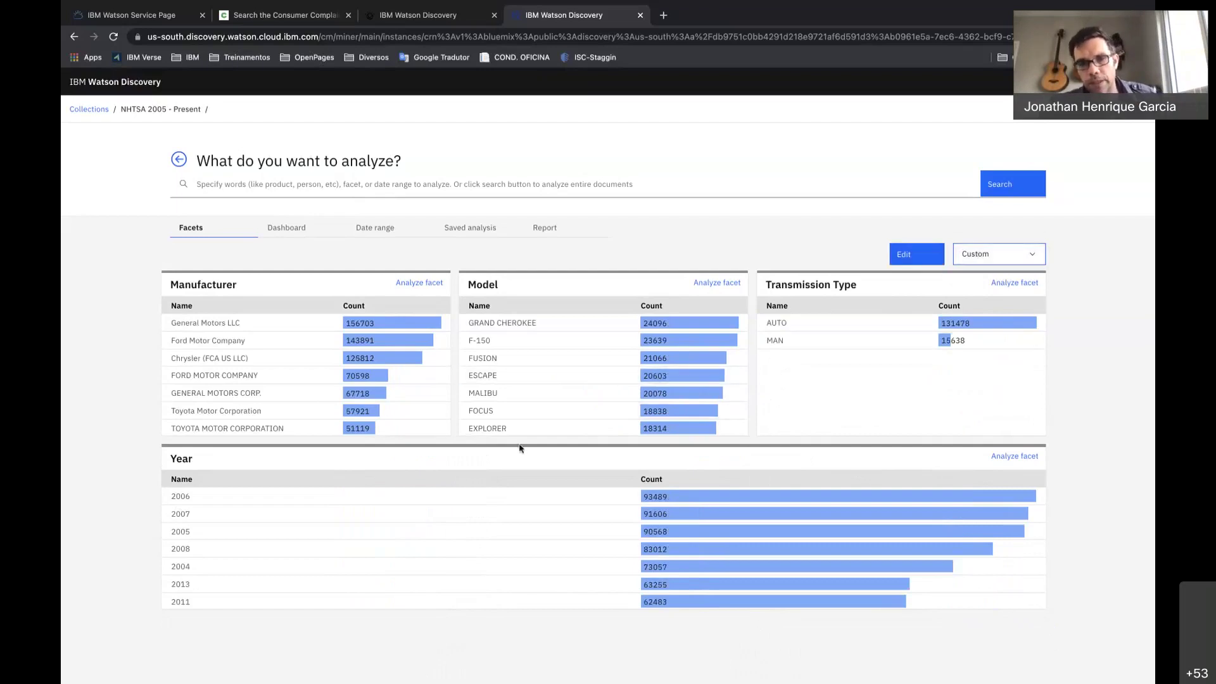
click(912, 254)
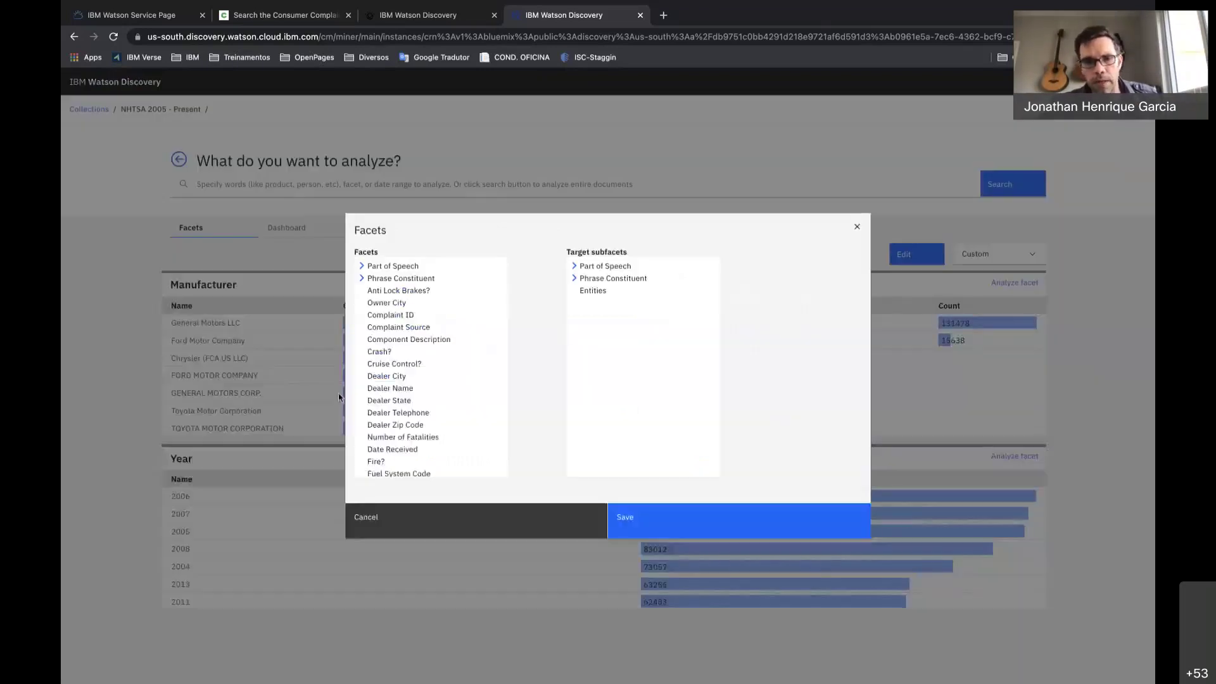
scroll(460, 435, down, 5)
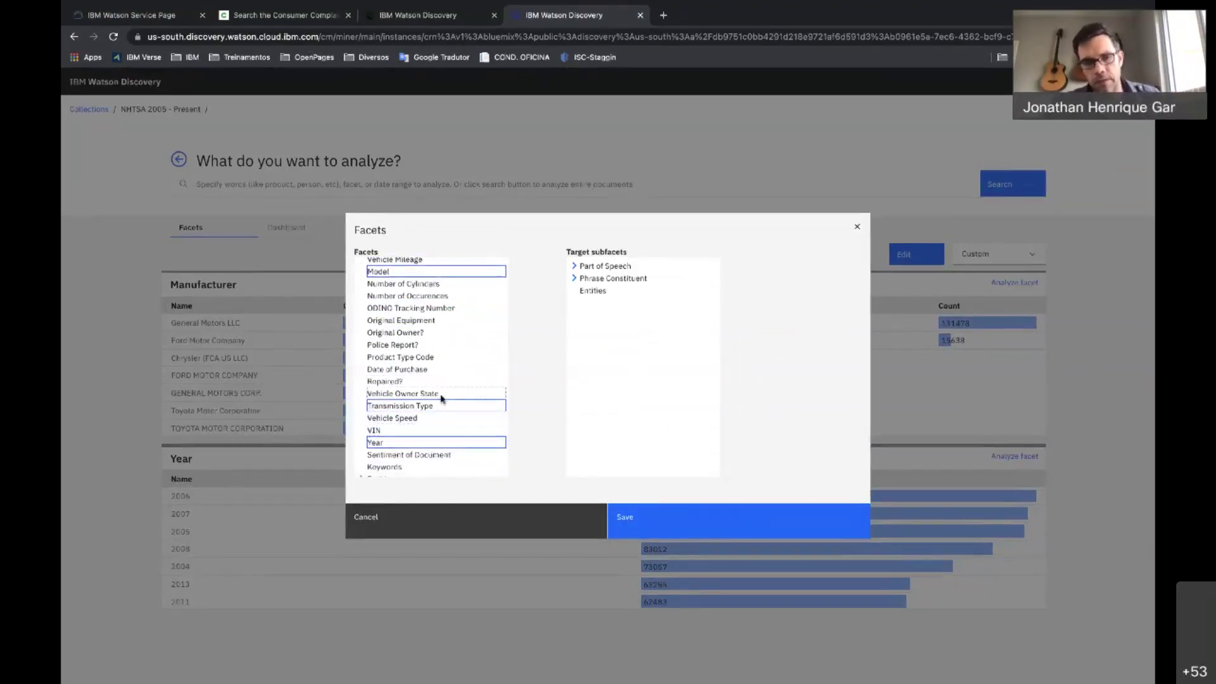
scroll(431, 373, up, 2)
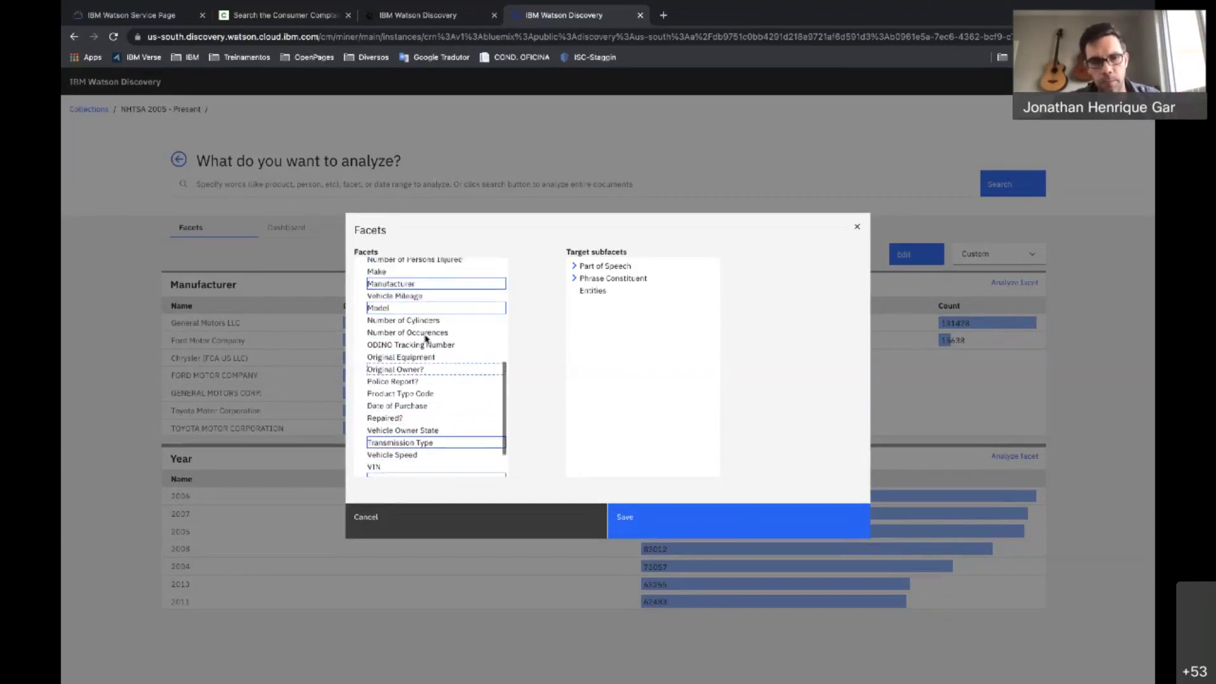
click(412, 517)
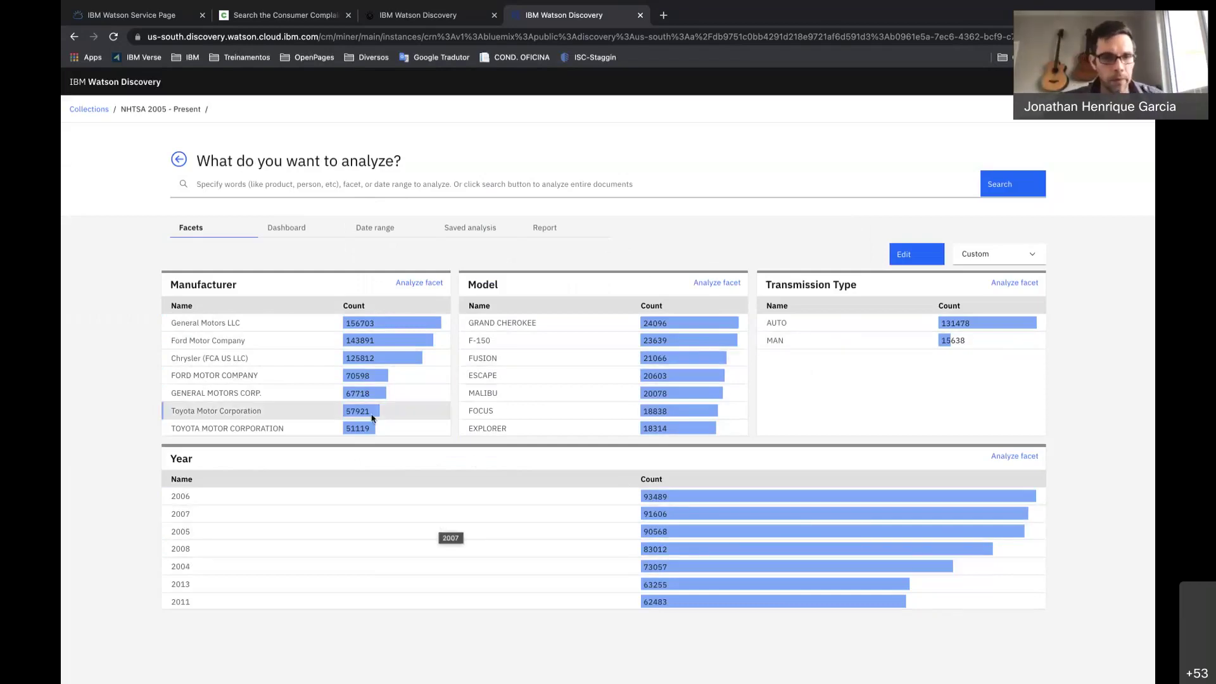
Look through the entries of the Manufacturer list in the custom facets view
scroll(272, 374, down, 1)
scroll(272, 364, up, 1)
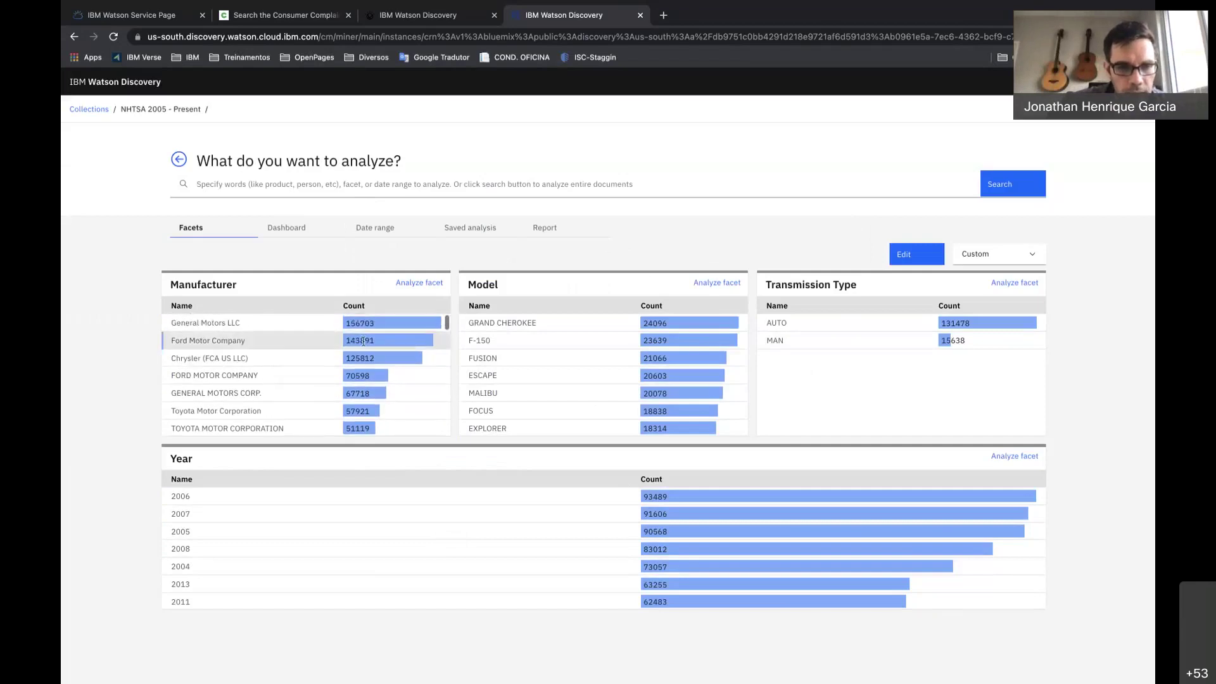
scroll(248, 411, down, 1)
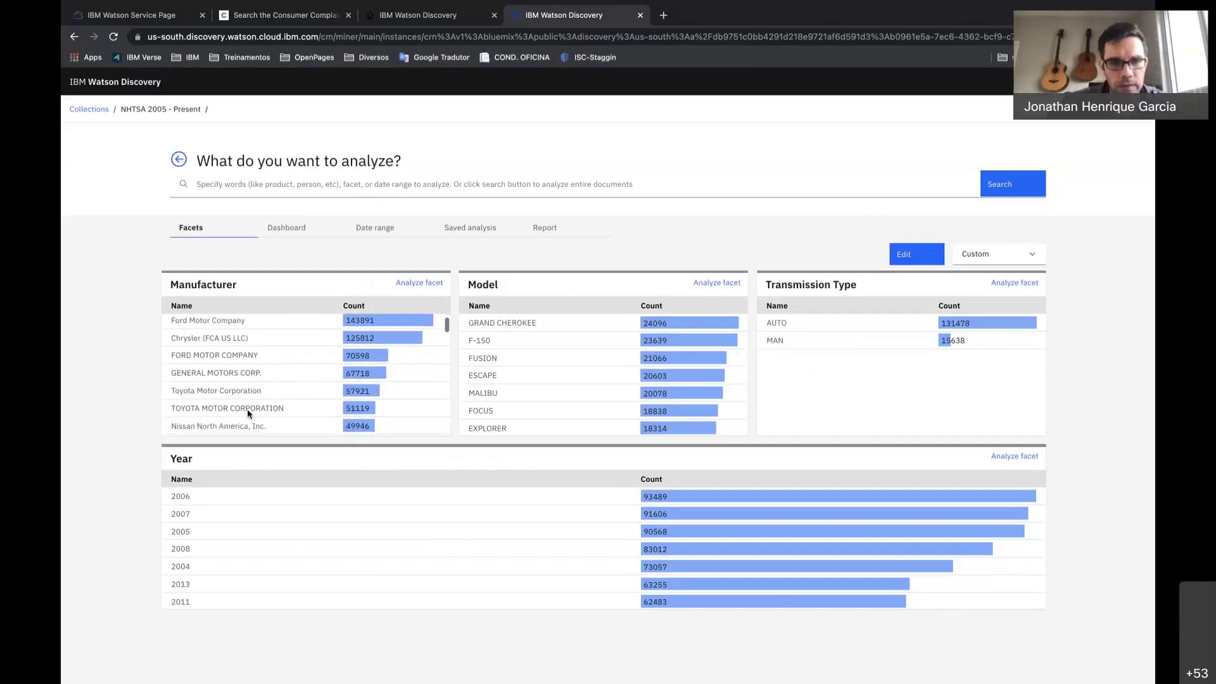
scroll(502, 377, down, 1)
scroll(502, 377, up, 1)
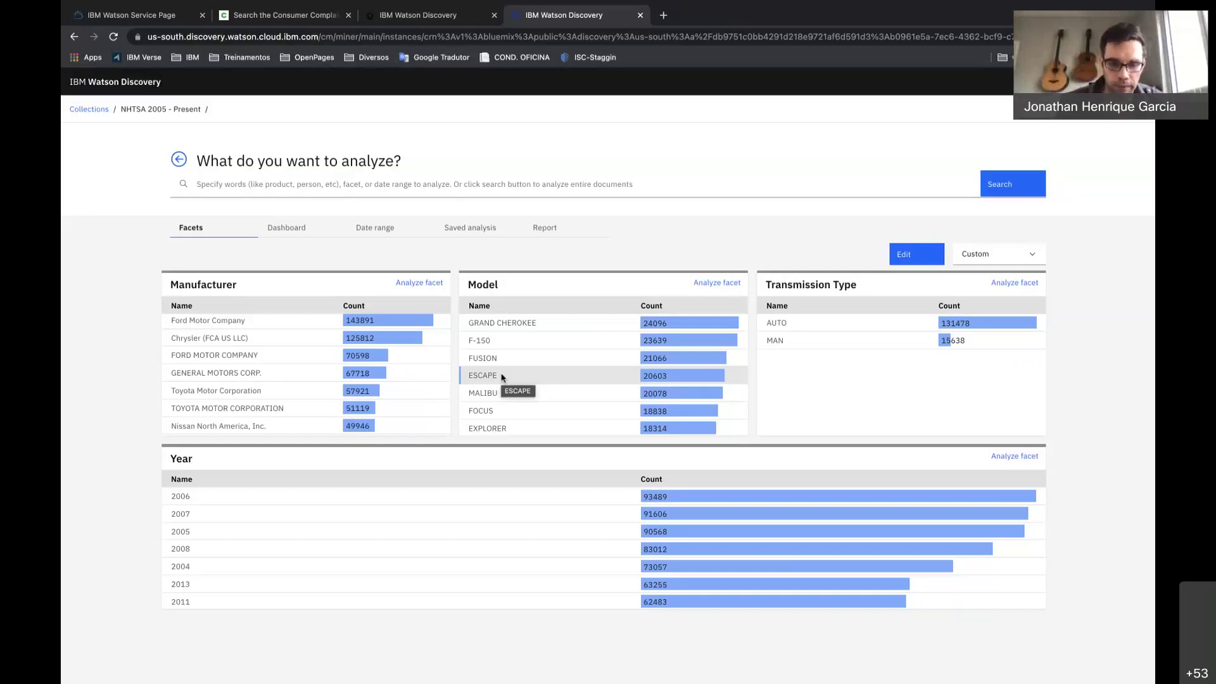
Search the collection with the suggested facet query Others:POWERSHIFT
click(332, 188)
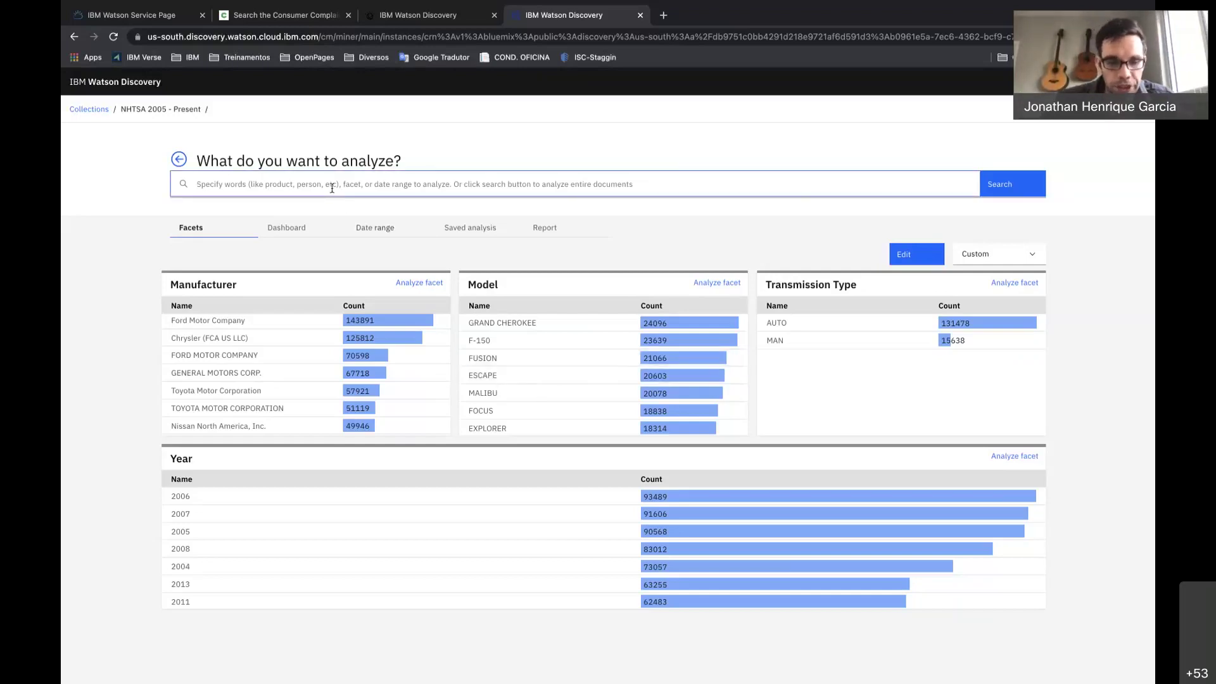
text(powersh)
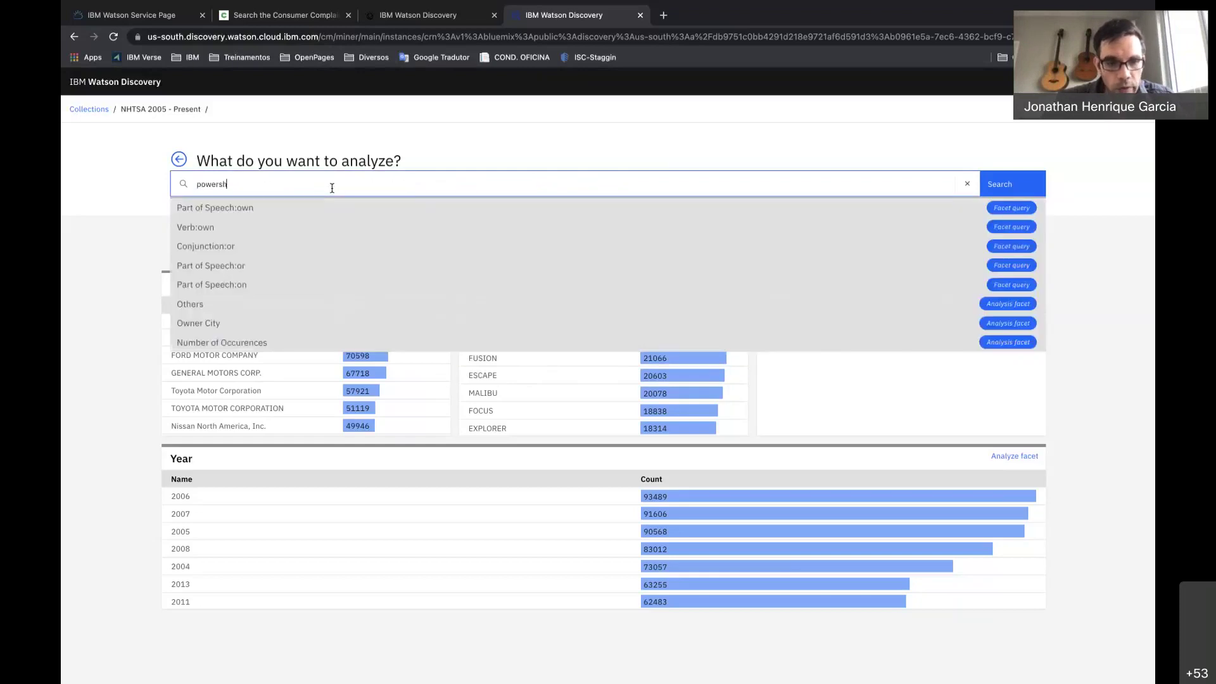
text(i)
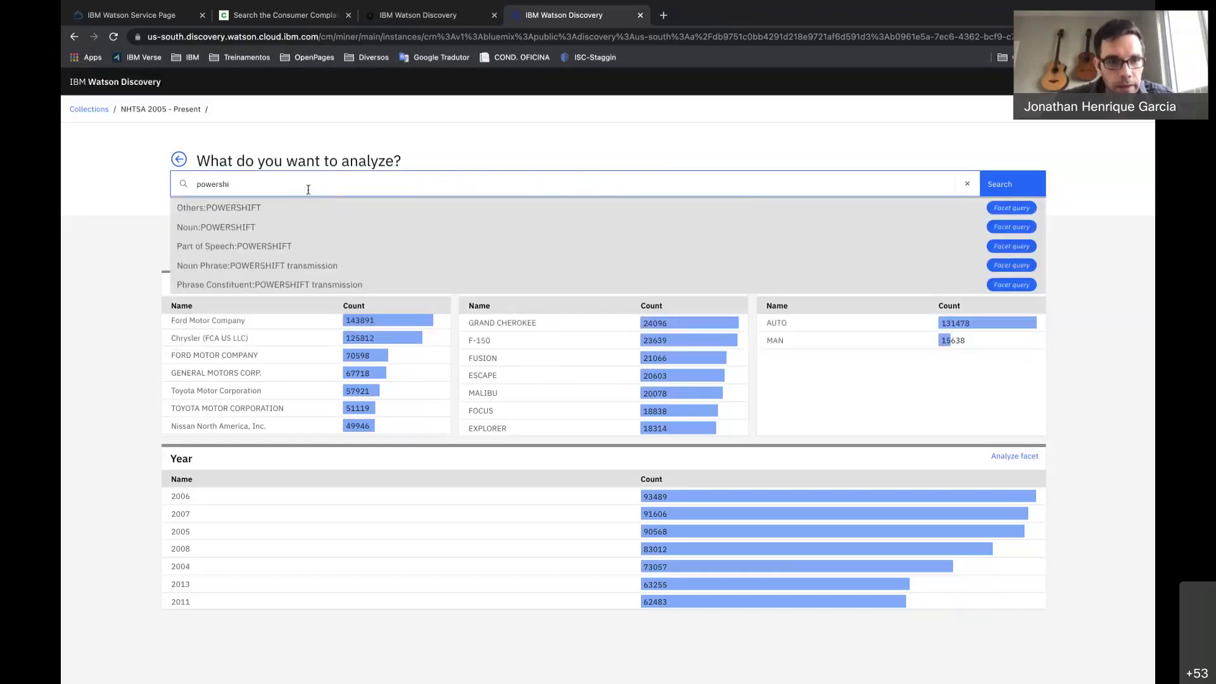
click(224, 210)
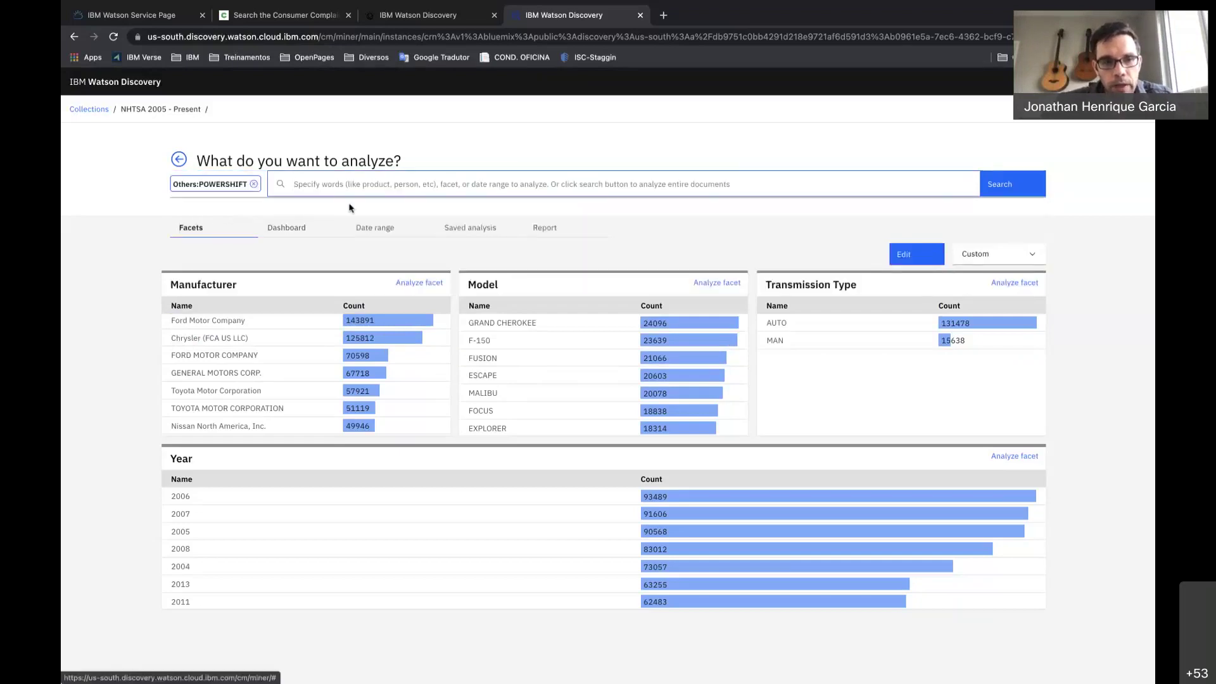
click(997, 185)
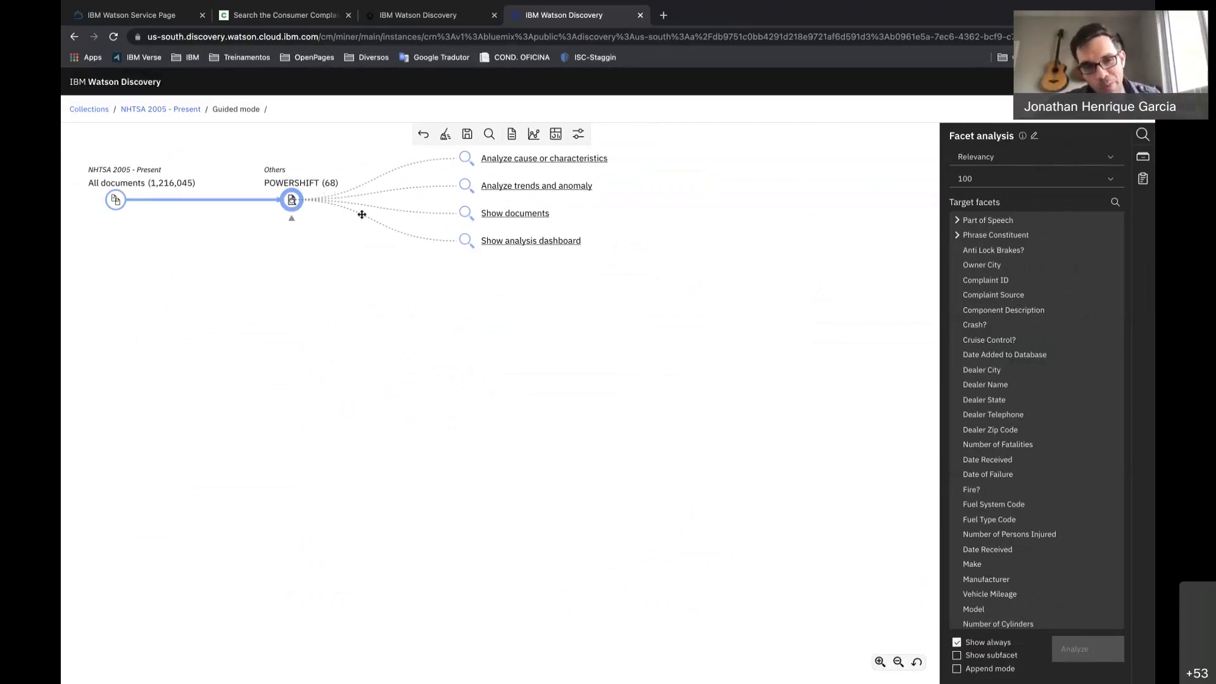
Analyze cause or characteristics for the POWERSHIFT results and show the matching documents beside the dashboard to read the complaint texts
click(550, 160)
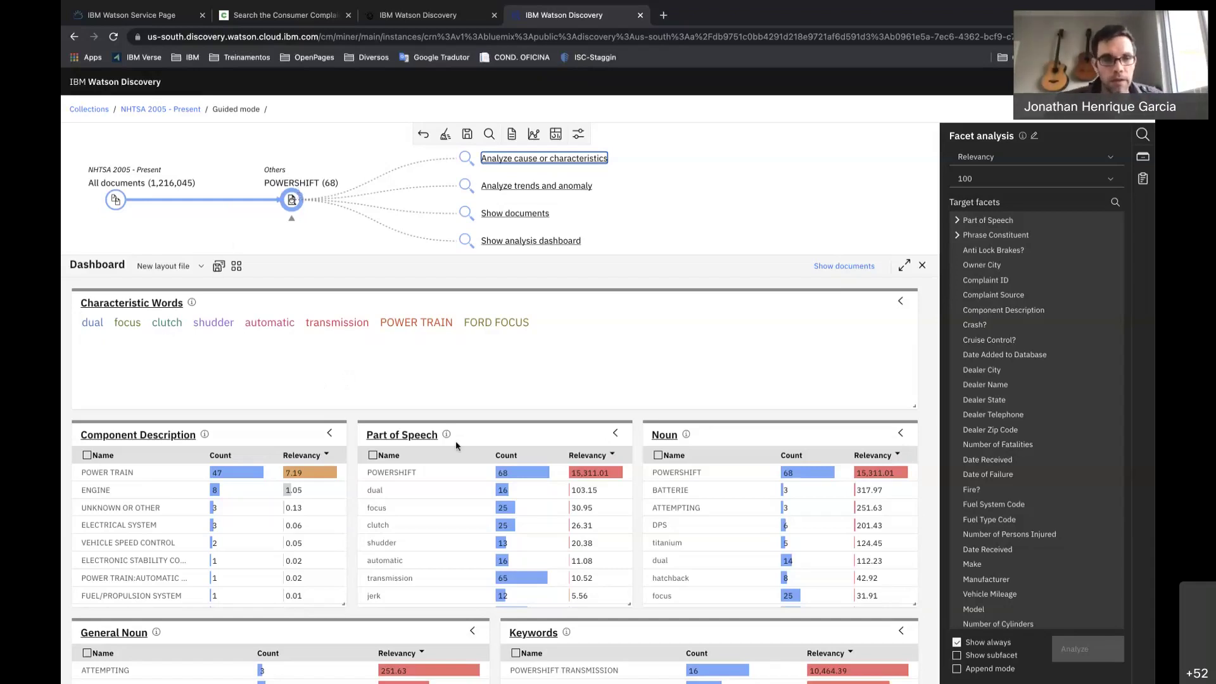
click(845, 265)
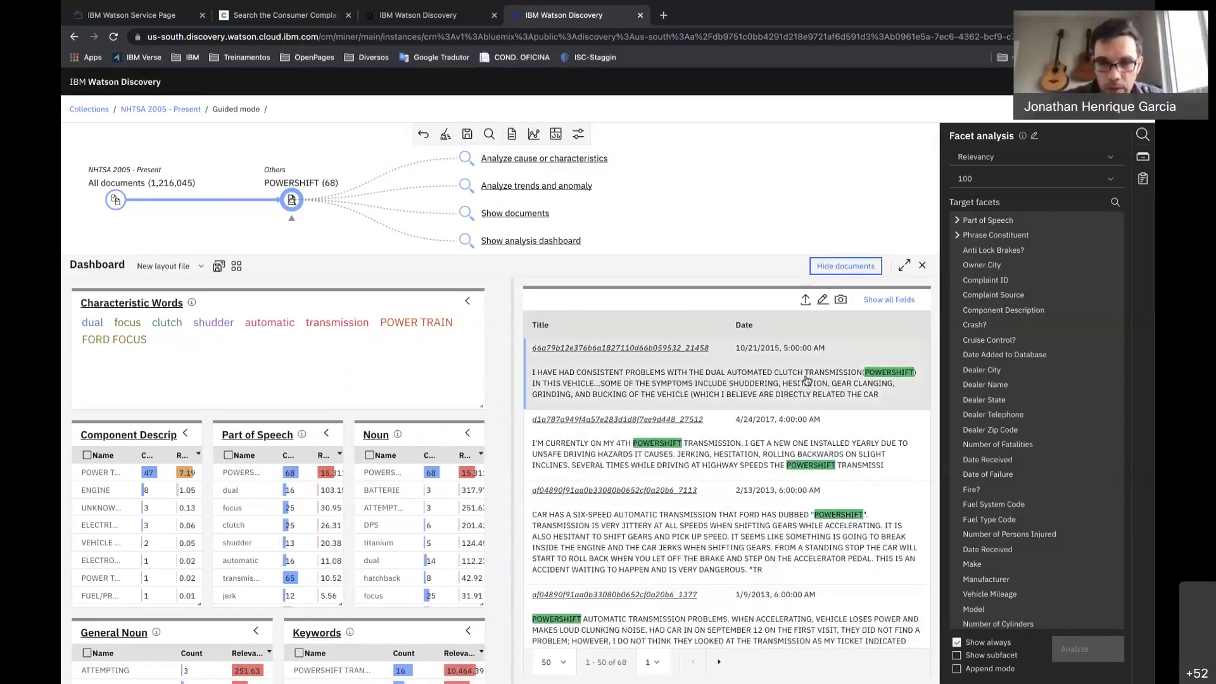
scroll(675, 399, down, 1)
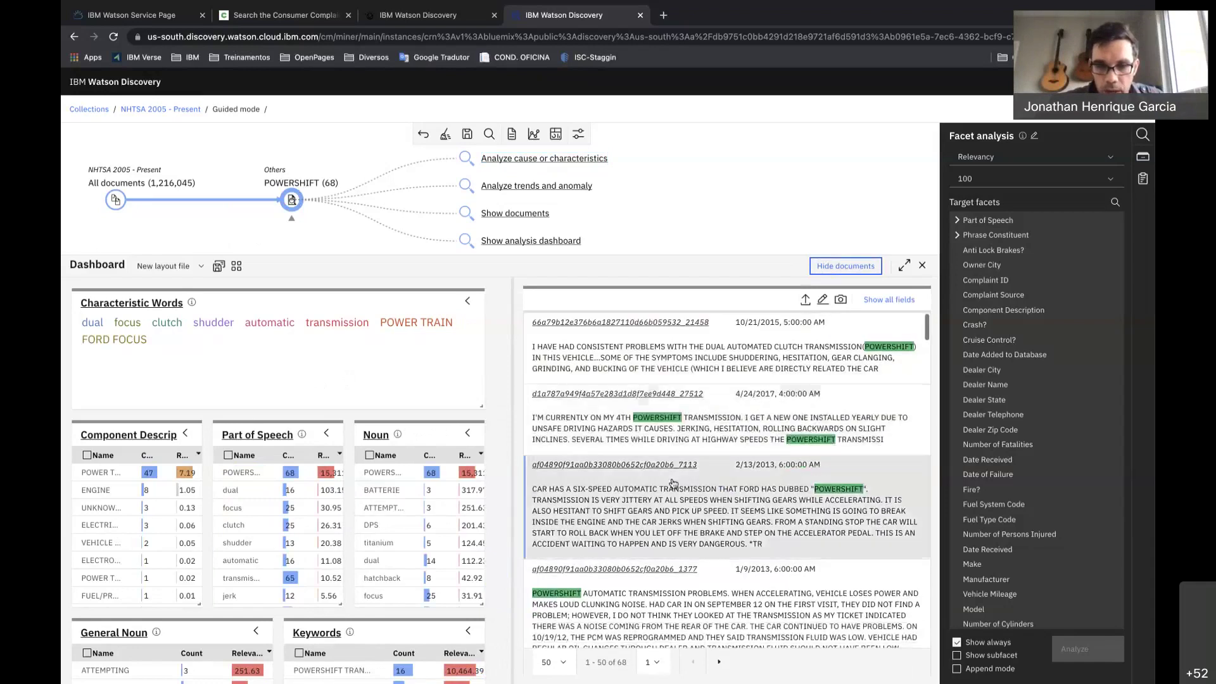
scroll(673, 483, down, 1)
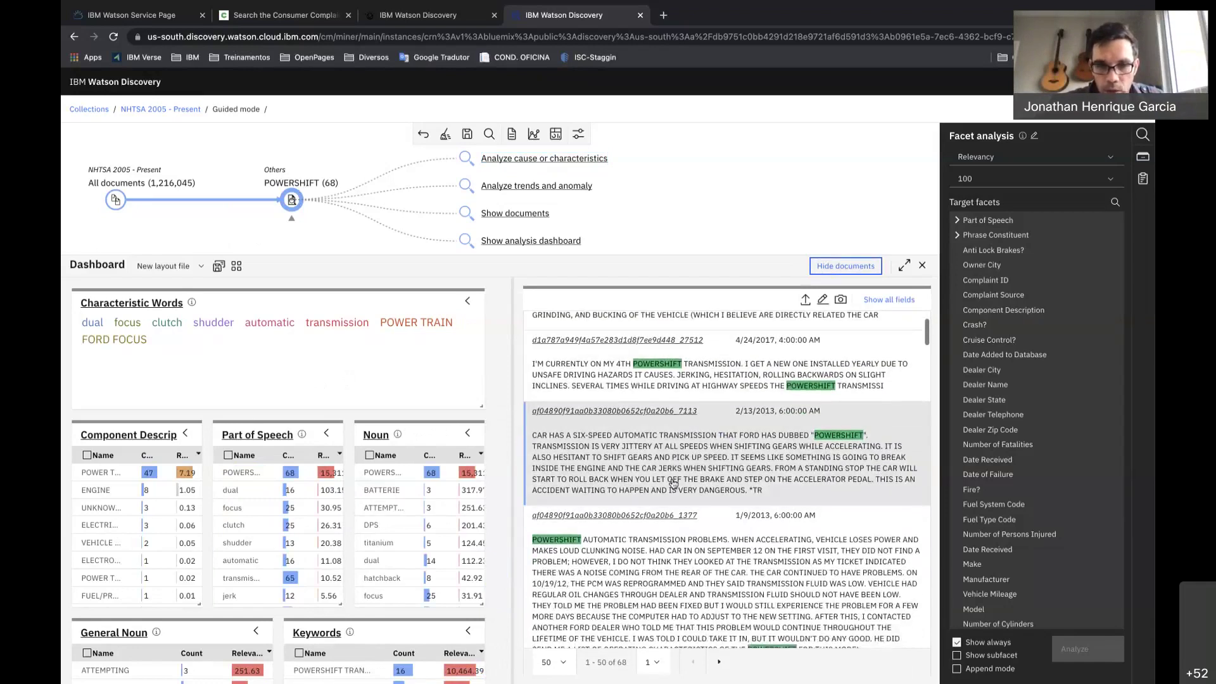
scroll(673, 482, down, 3)
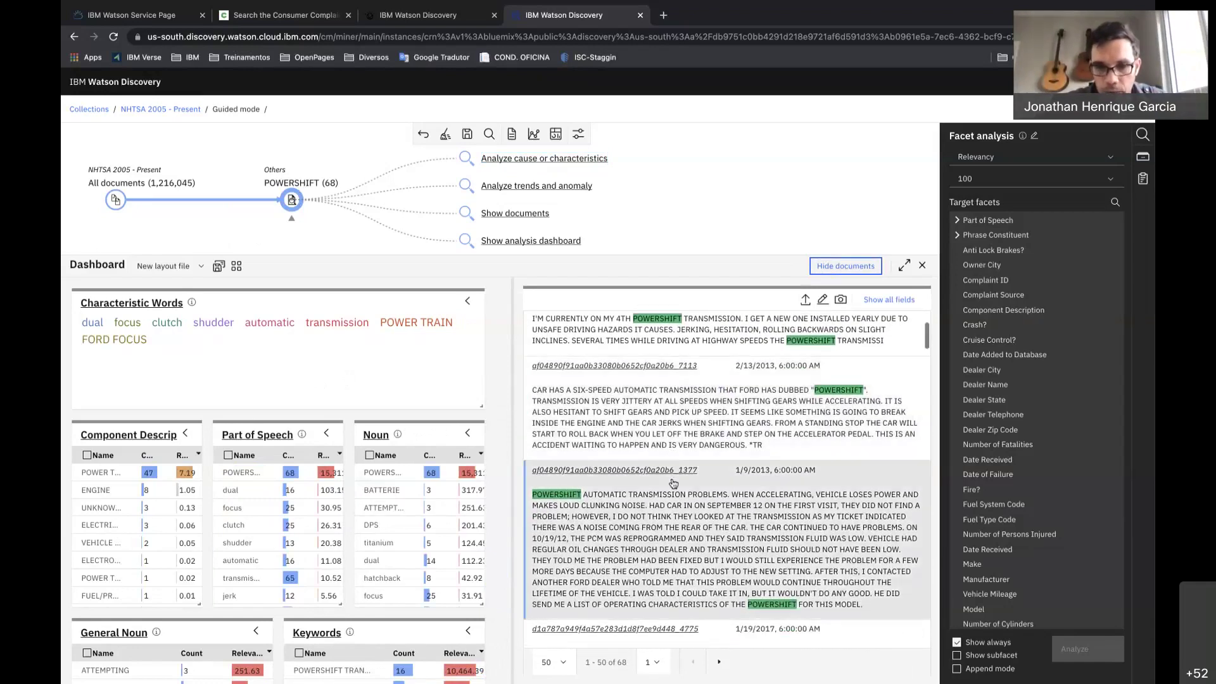
scroll(673, 482, down, 1)
scroll(673, 482, up, 5)
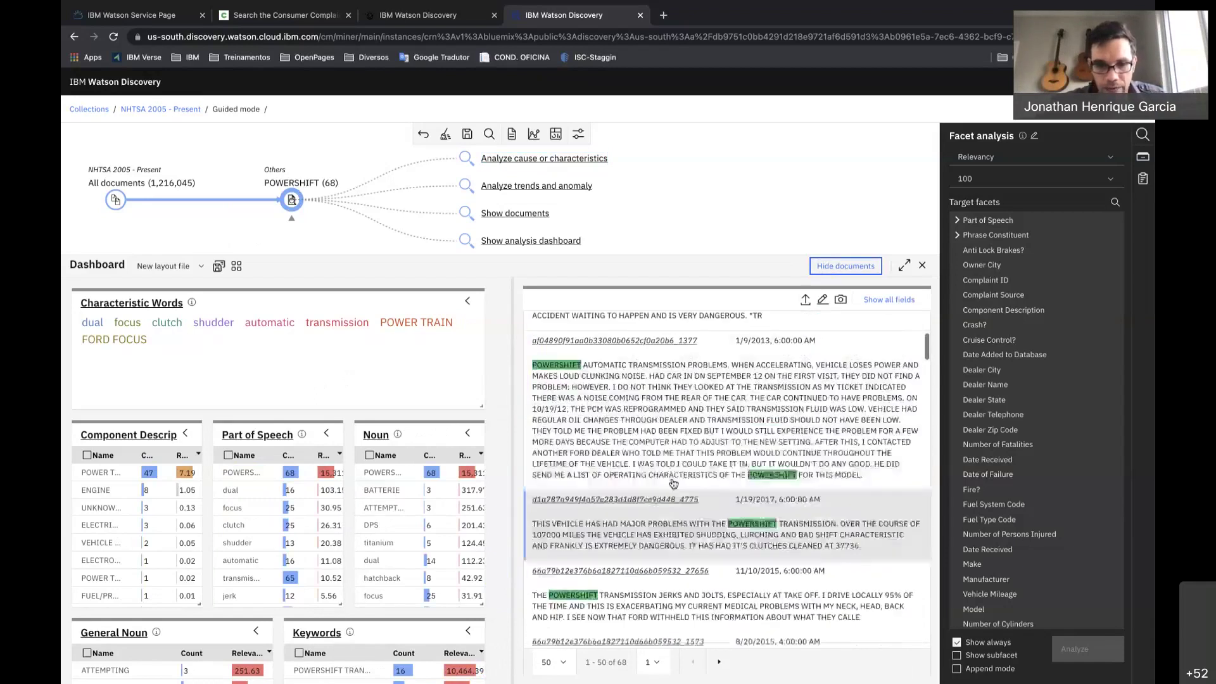
Find "power" on the page and highlight the opening sentences of the 1/9/2013 complaint about automatic transmission problems
key(ctrl+f)
text(power)
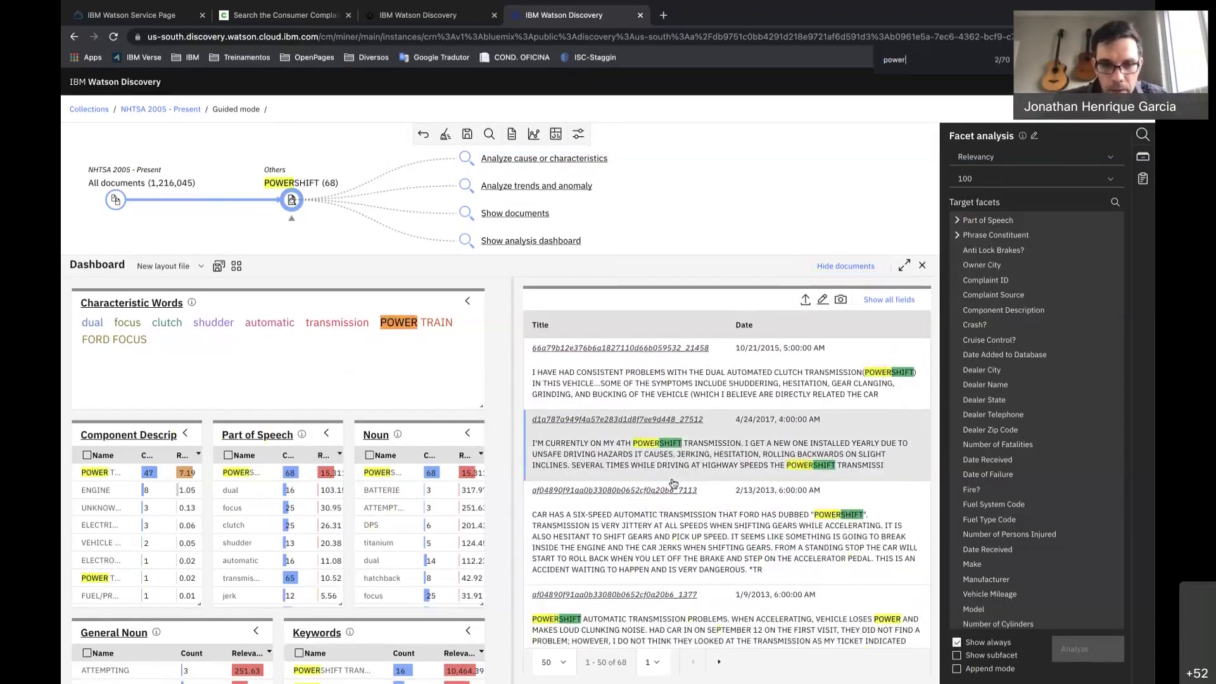
key(XF86AudioMute)
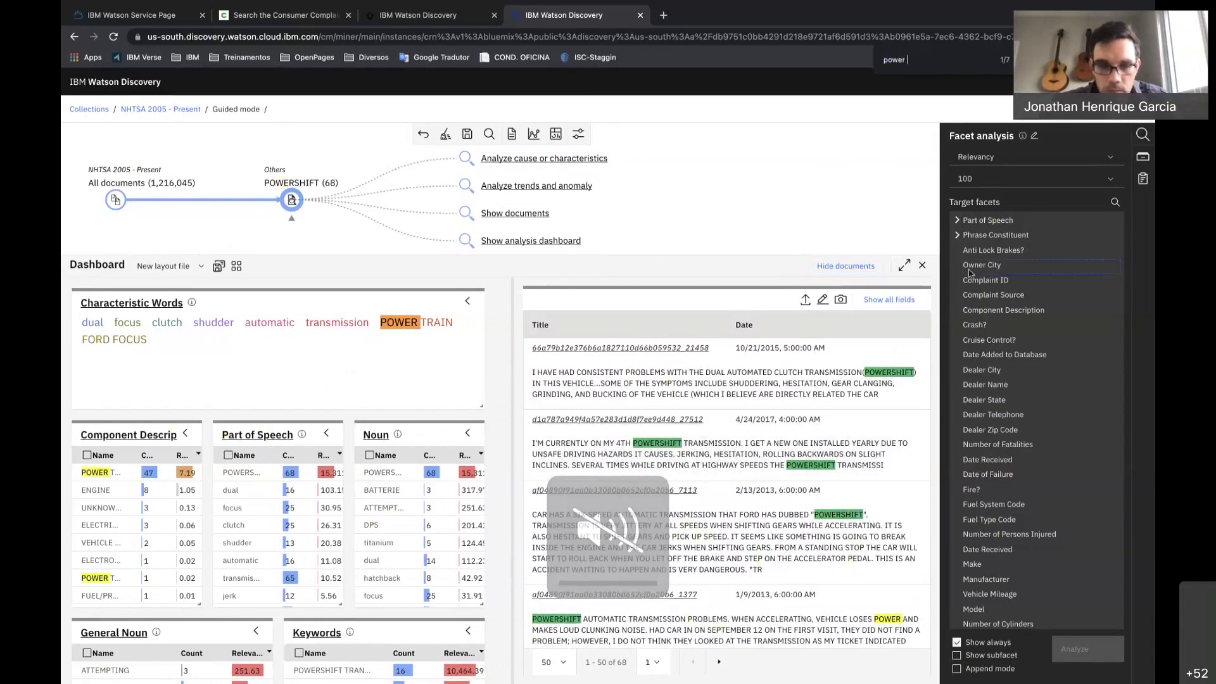
key(XF86AudioMute)
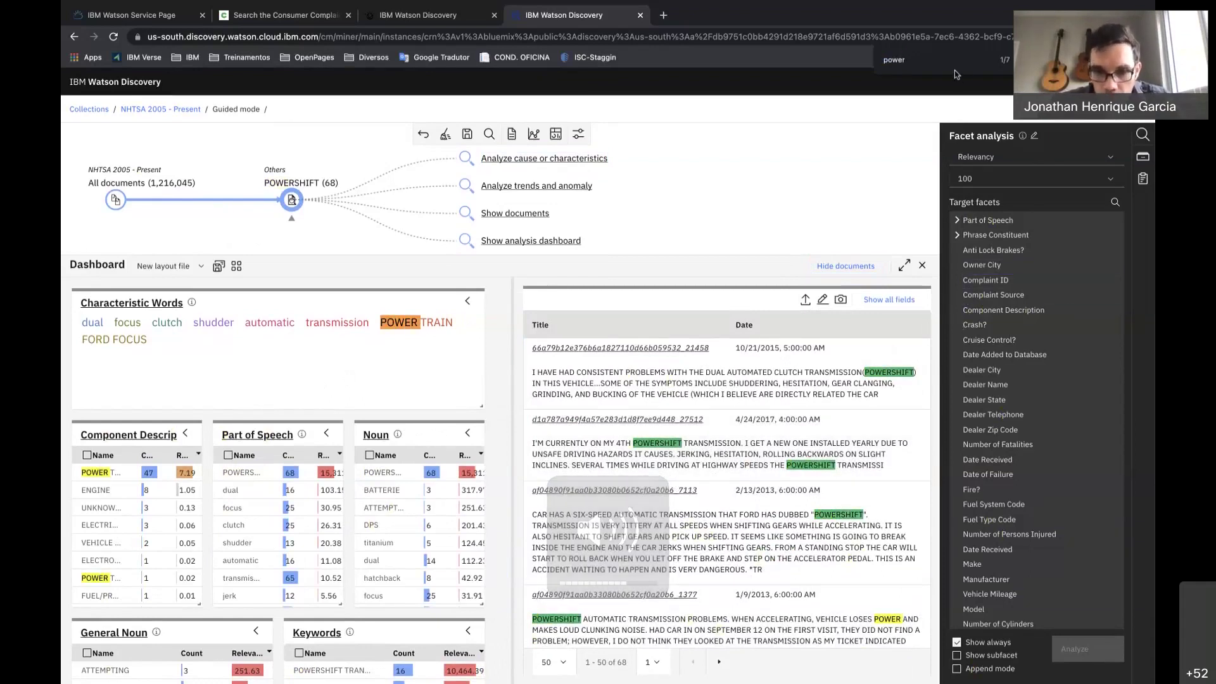
scroll(832, 491, down, 2)
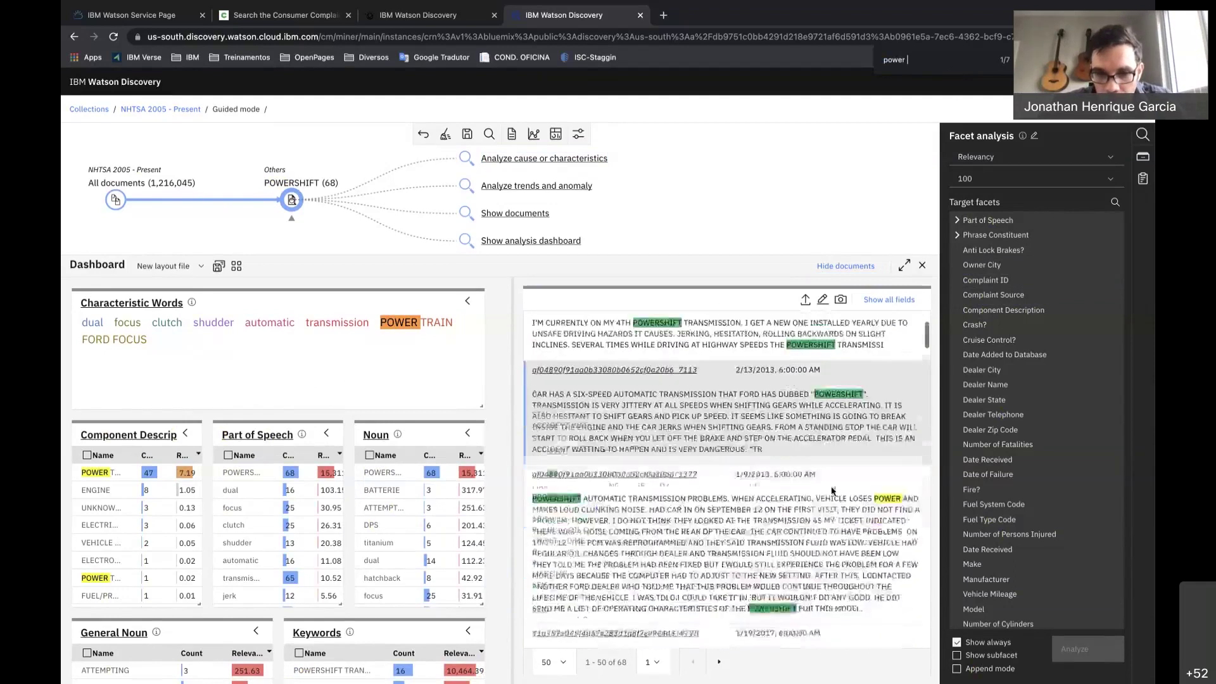
drag(585, 477, 647, 493)
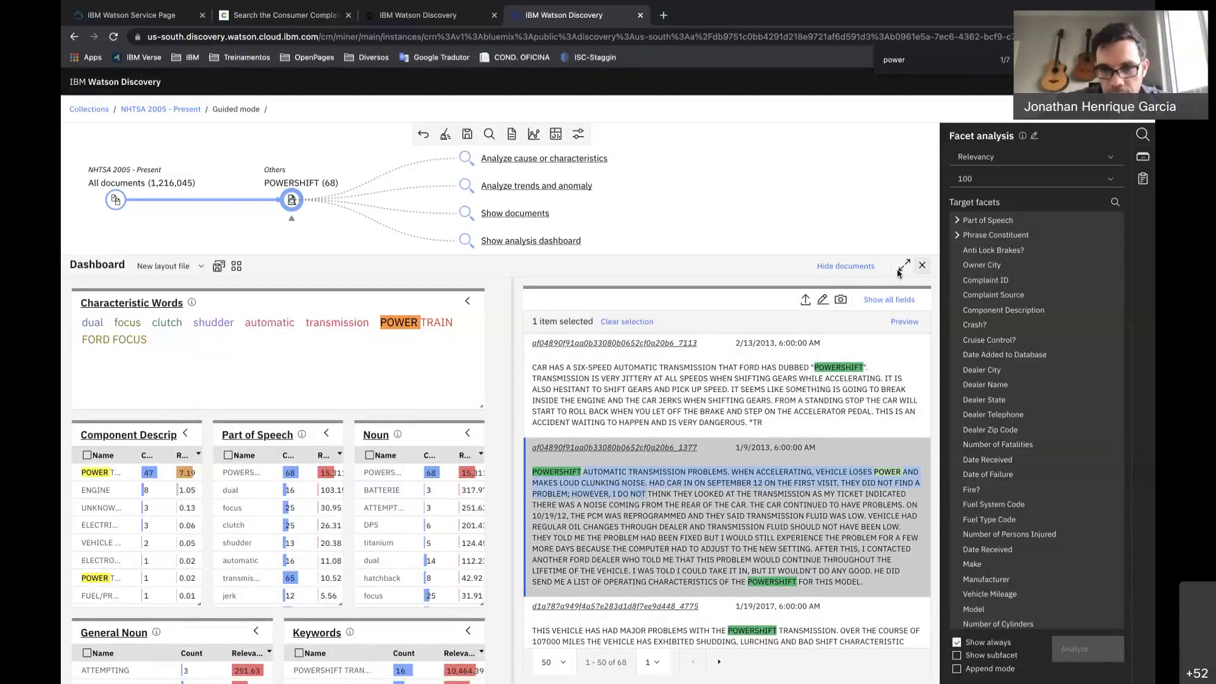
Hide the documents and examine the dashboard's Component Description, Part of Speech, Noun, General Noun and Keywords lists
click(864, 270)
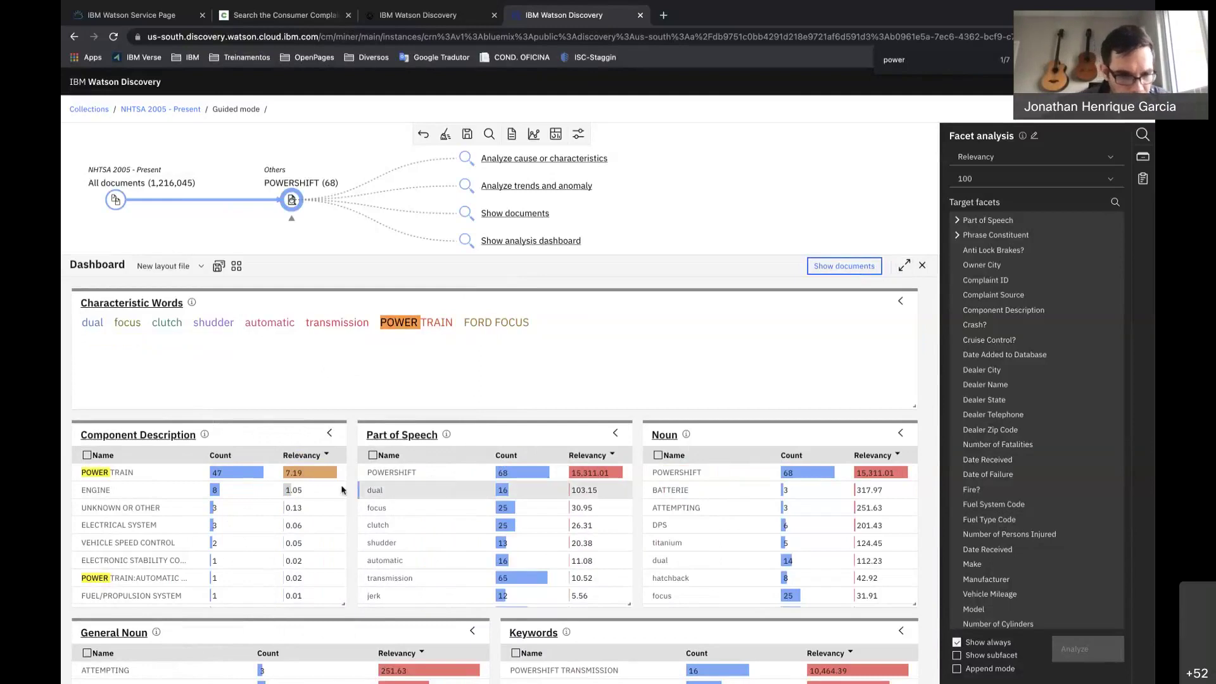
scroll(253, 514, down, 1)
scroll(250, 514, up, 1)
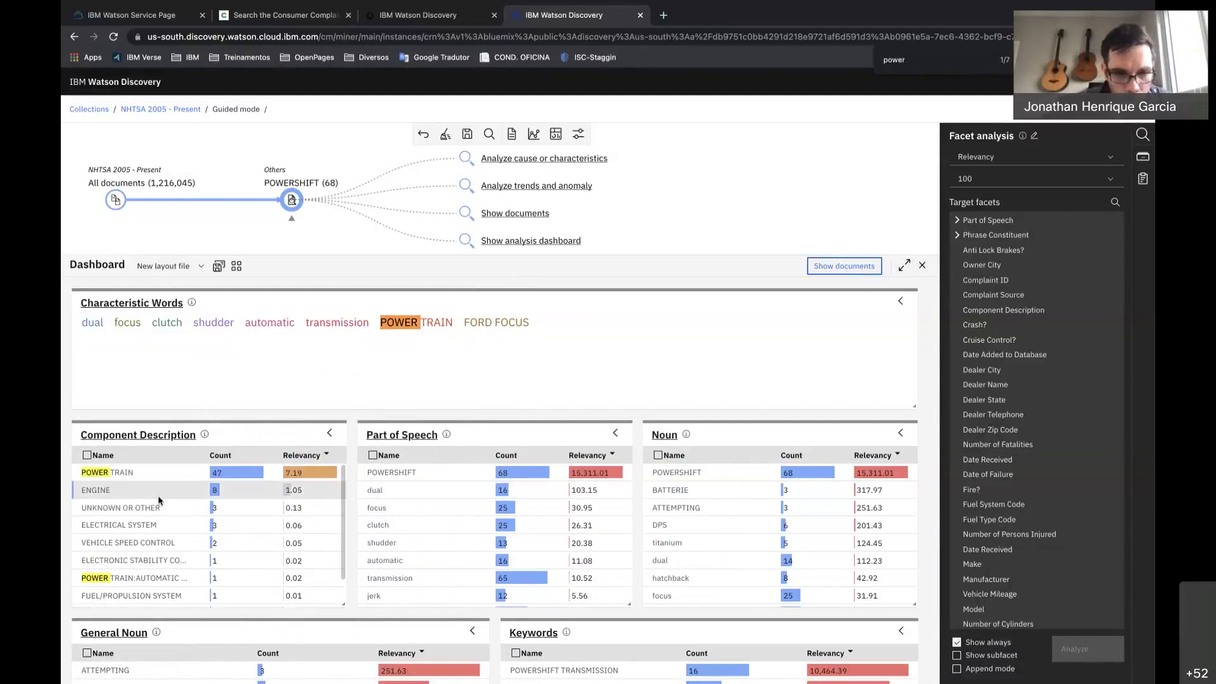
scroll(558, 532, down, 4)
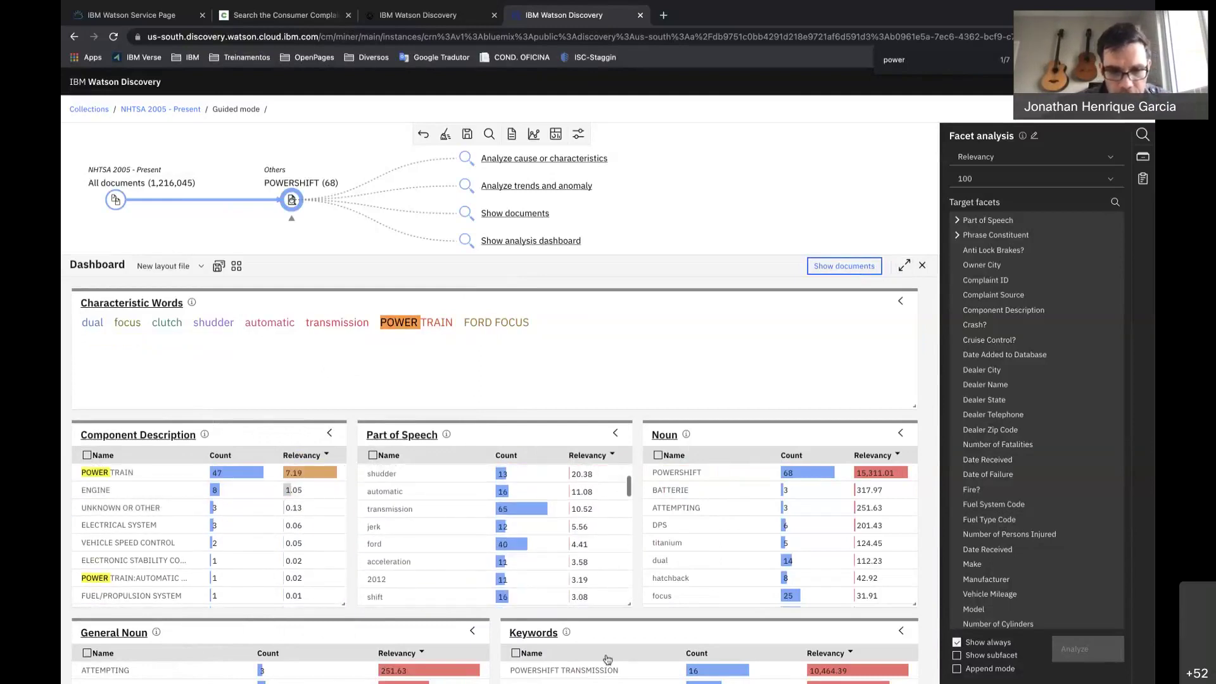
scroll(606, 659, down, 3)
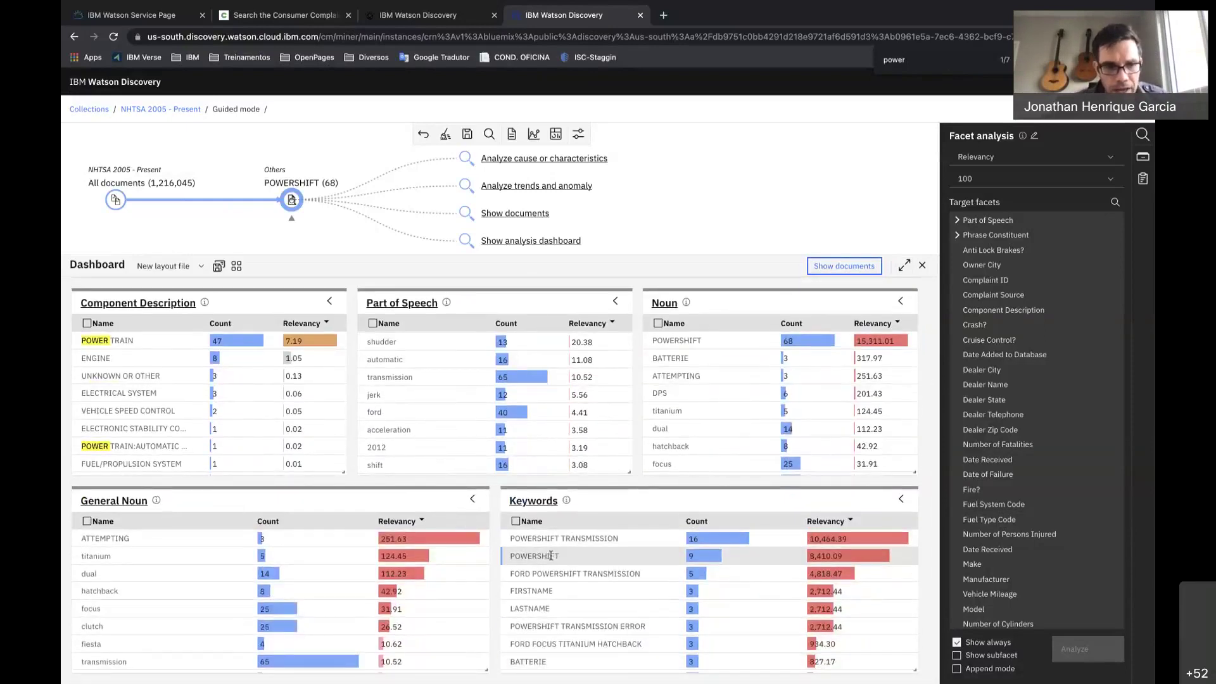
scroll(320, 425, up, 1)
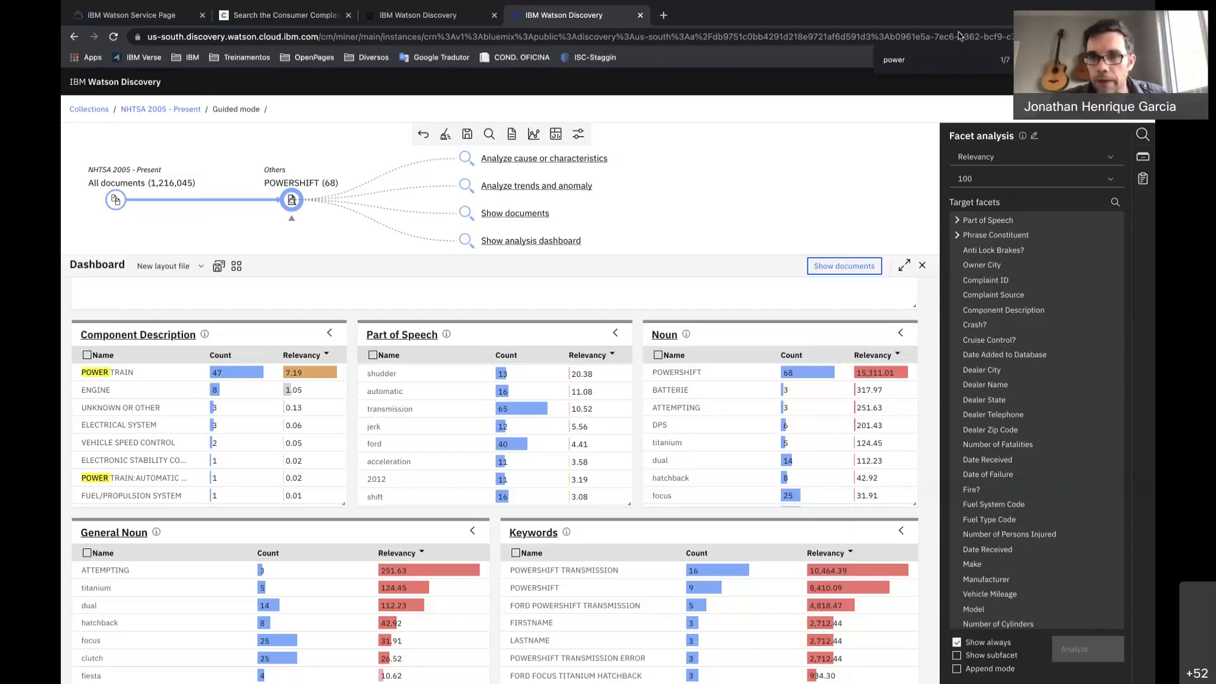
scroll(485, 387, down, 3)
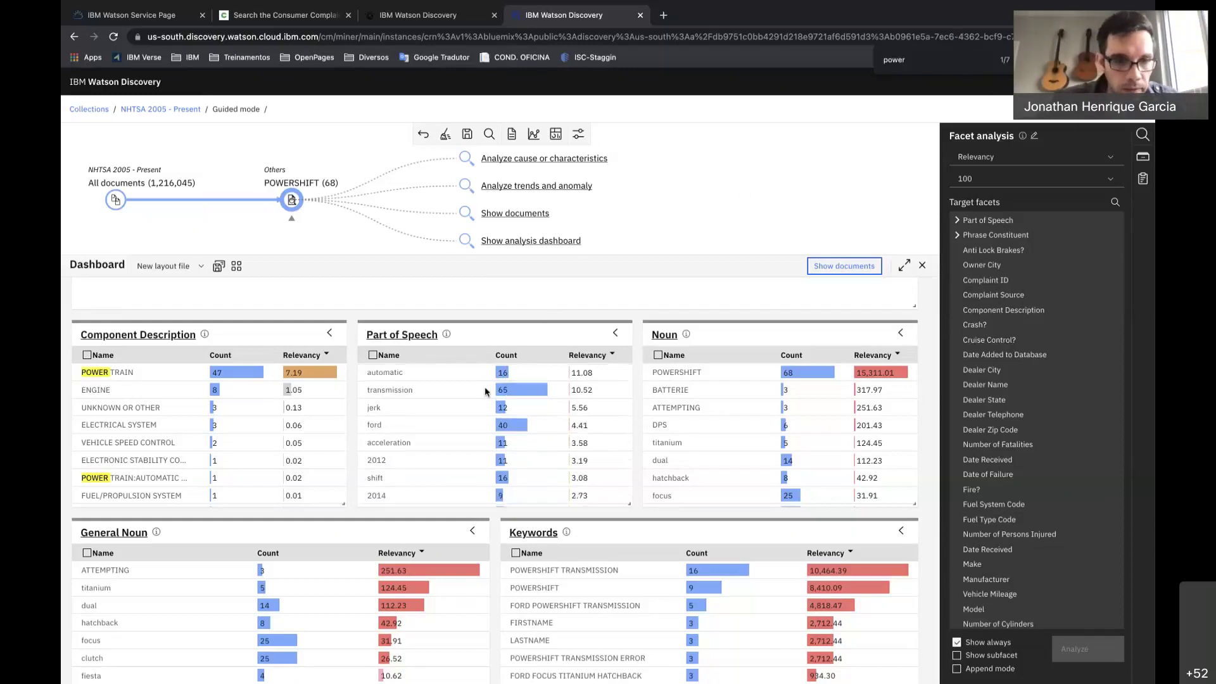